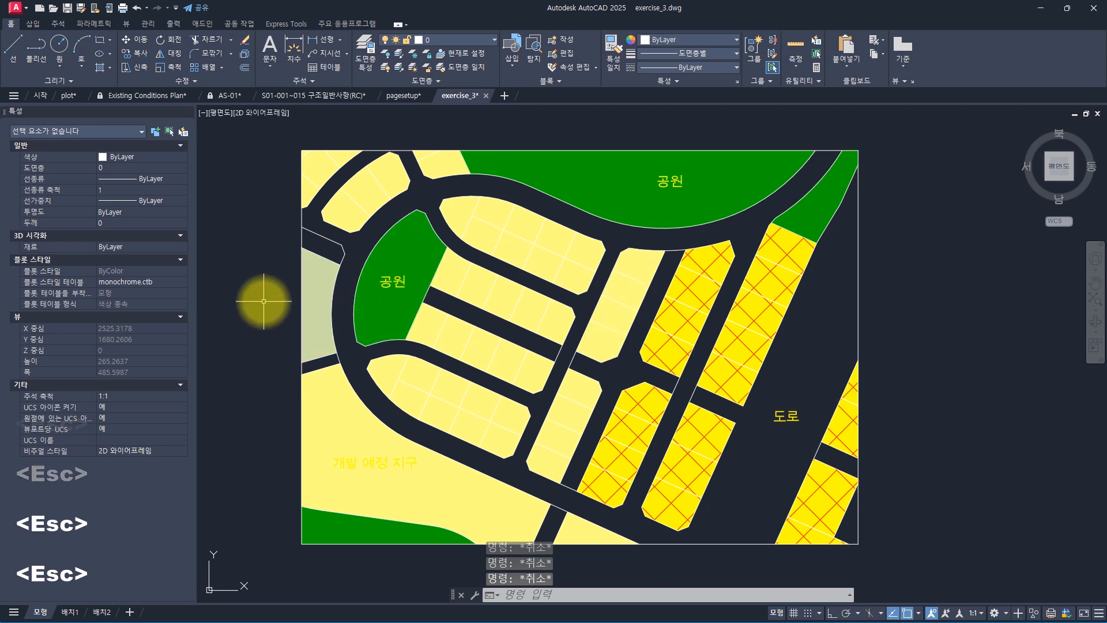
Measure the height of the drawing border along its west edge, from the upper corner to the lower corner.
type("di")
key("space")
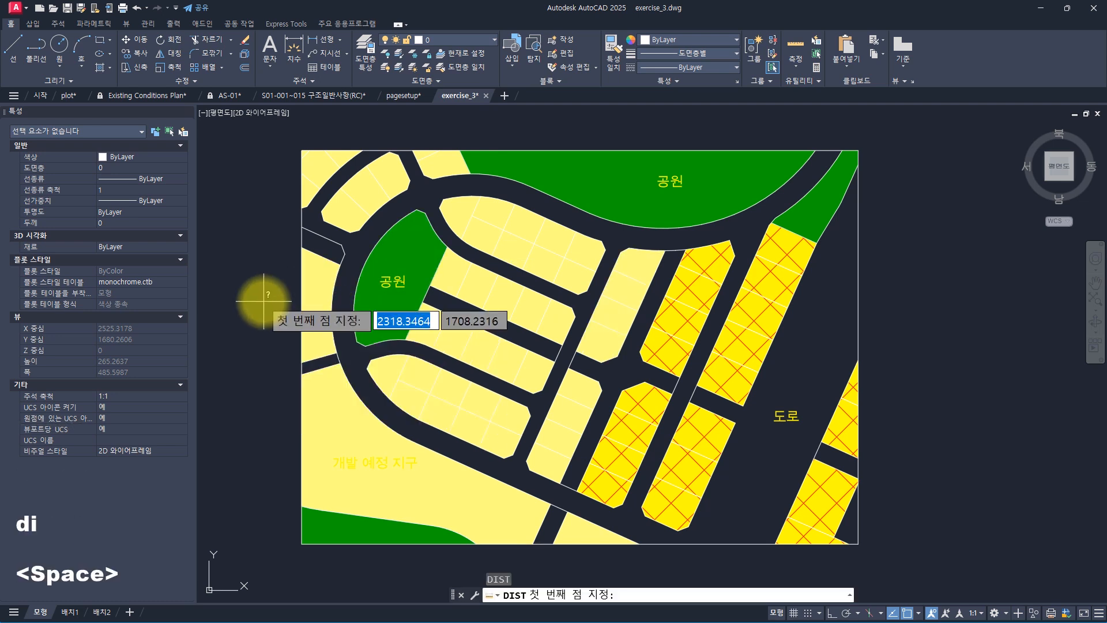
left_click(301, 149)
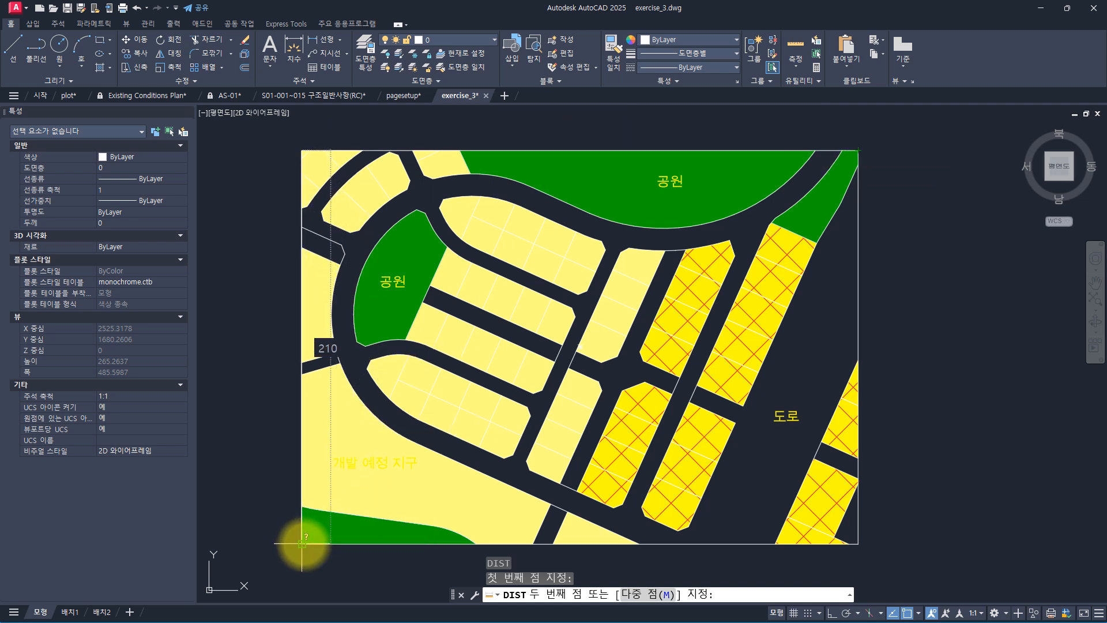
key("Escape")
key("Escape")
key("Escape")
key("Escape")
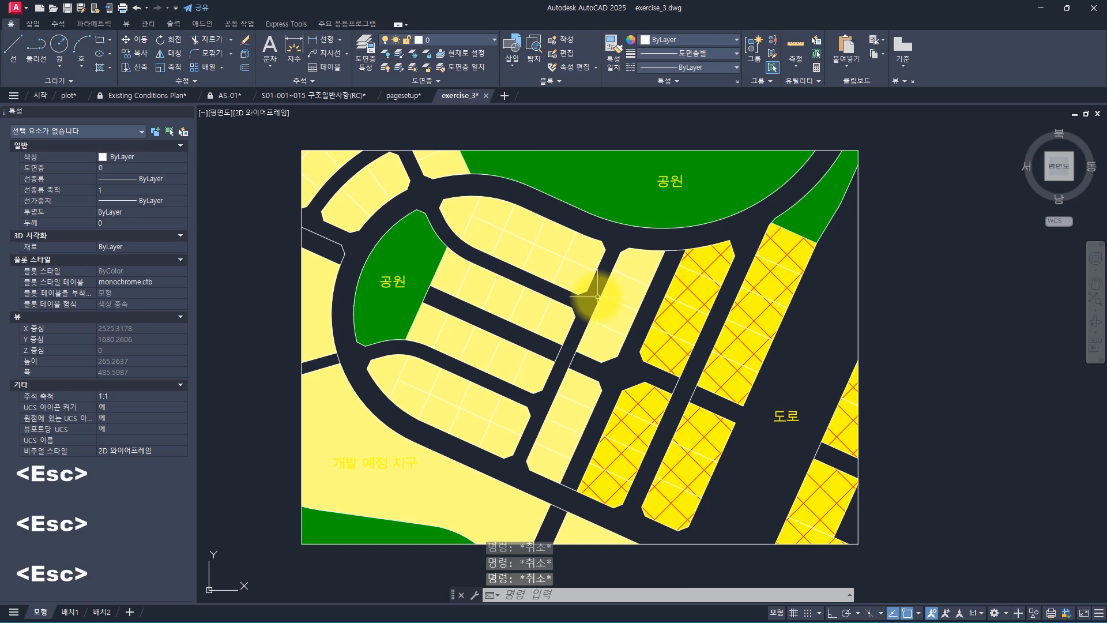
Set up a plot with the AutoCAD PDF (General Documentation).pc3 plotter on ISO A4 (210.00 x 297.00 mm) paper.
key("ctrl+p")
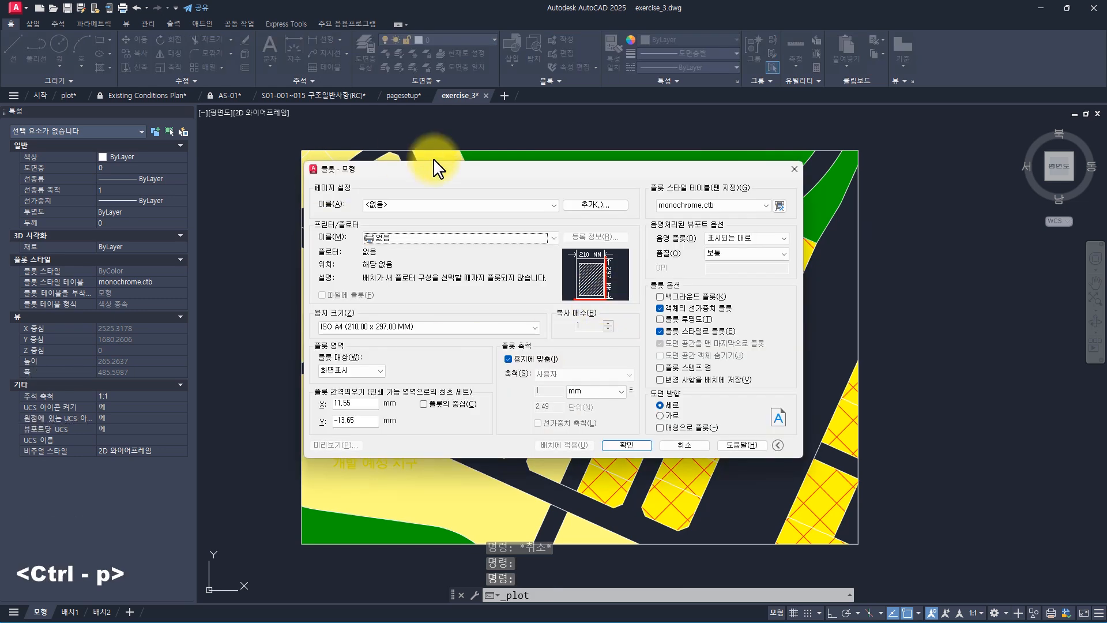
left_click(429, 239)
left_click(410, 292)
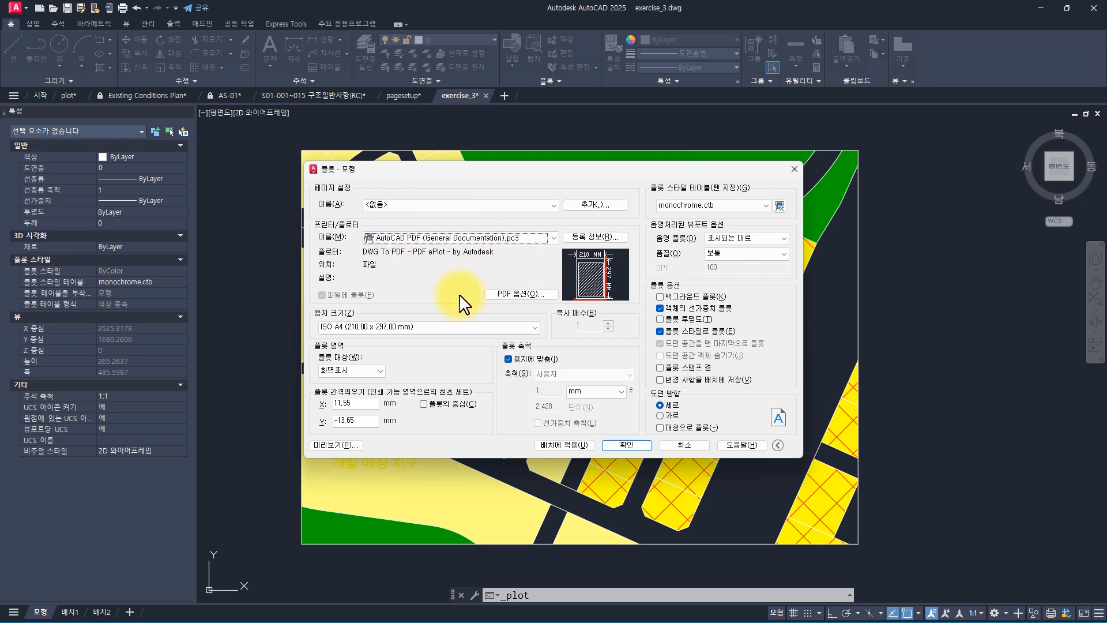
left_click(413, 327)
left_click(413, 332)
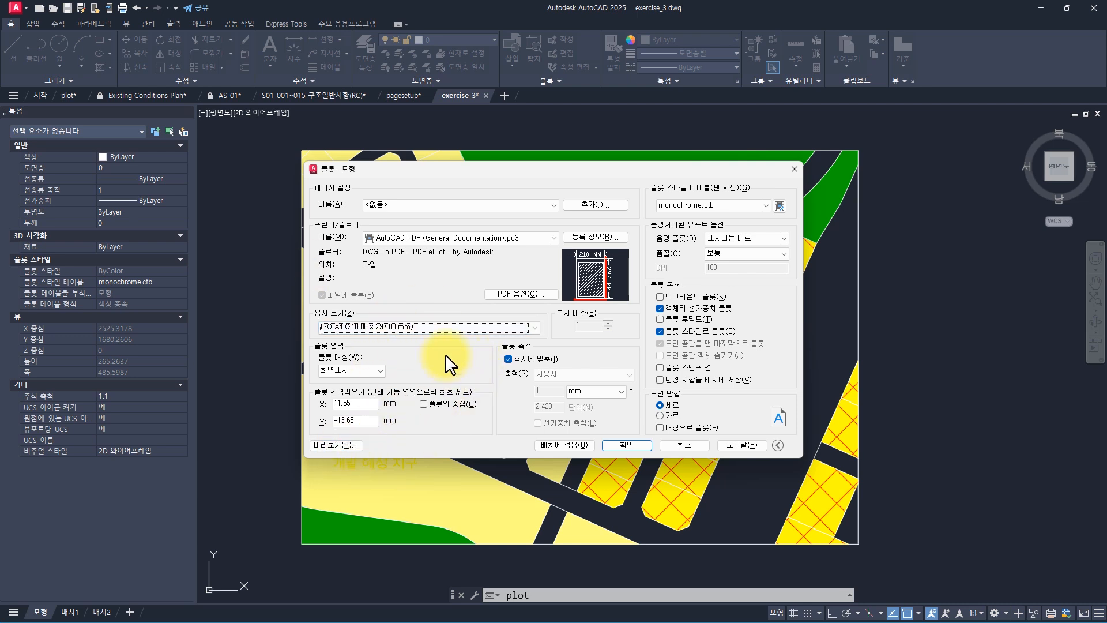
left_click(437, 327)
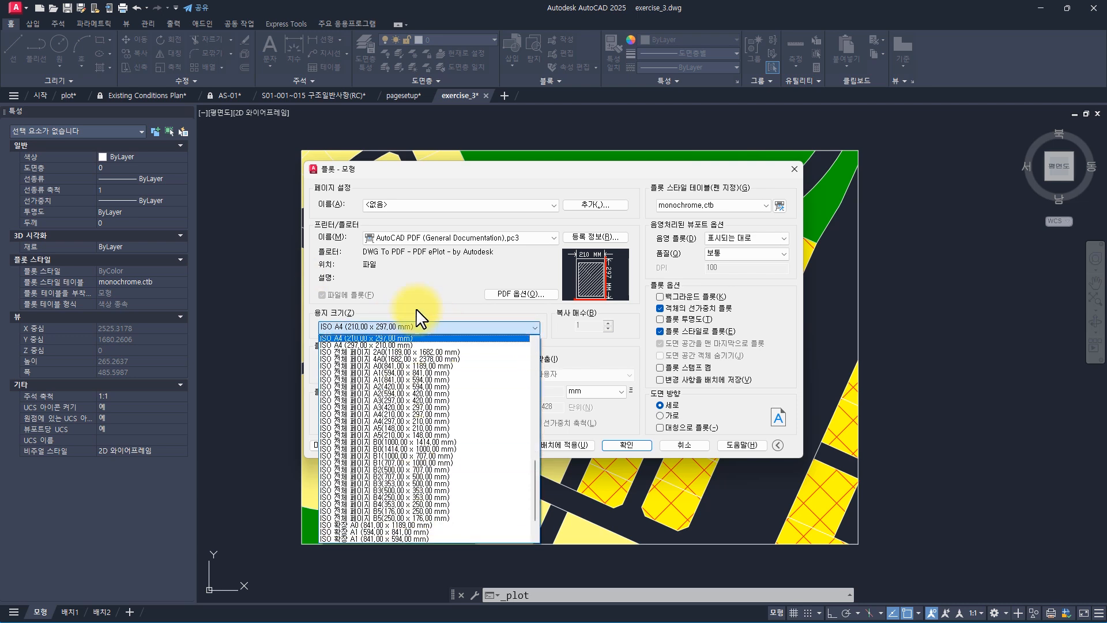
left_click(416, 309)
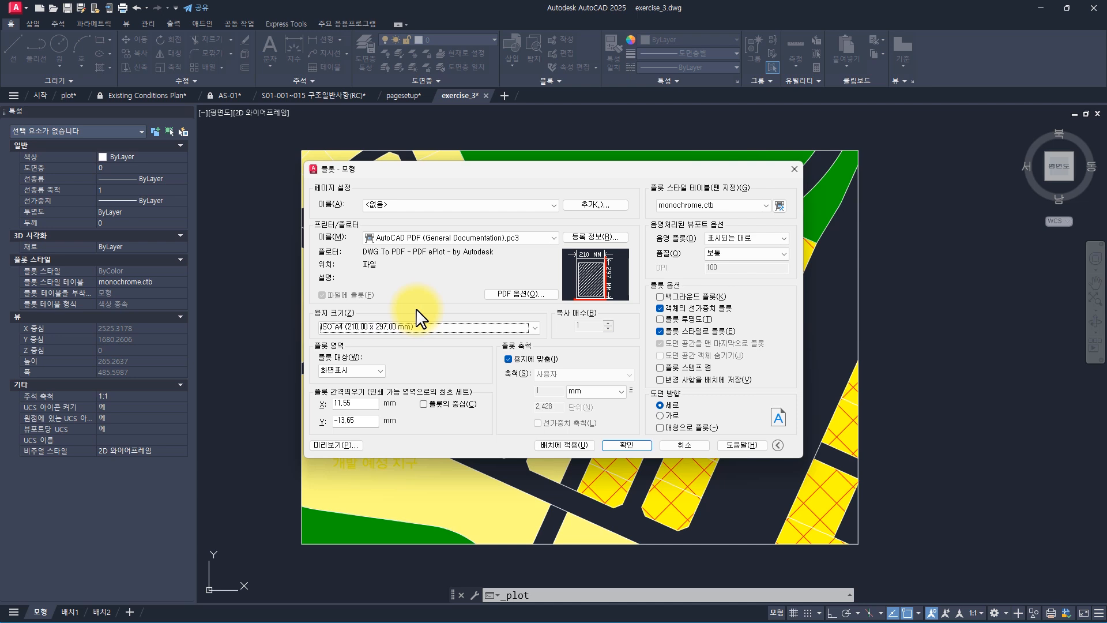
Define the plot area as a window spanning opposite corners of the drawing border.
left_click(361, 375)
left_click(347, 389)
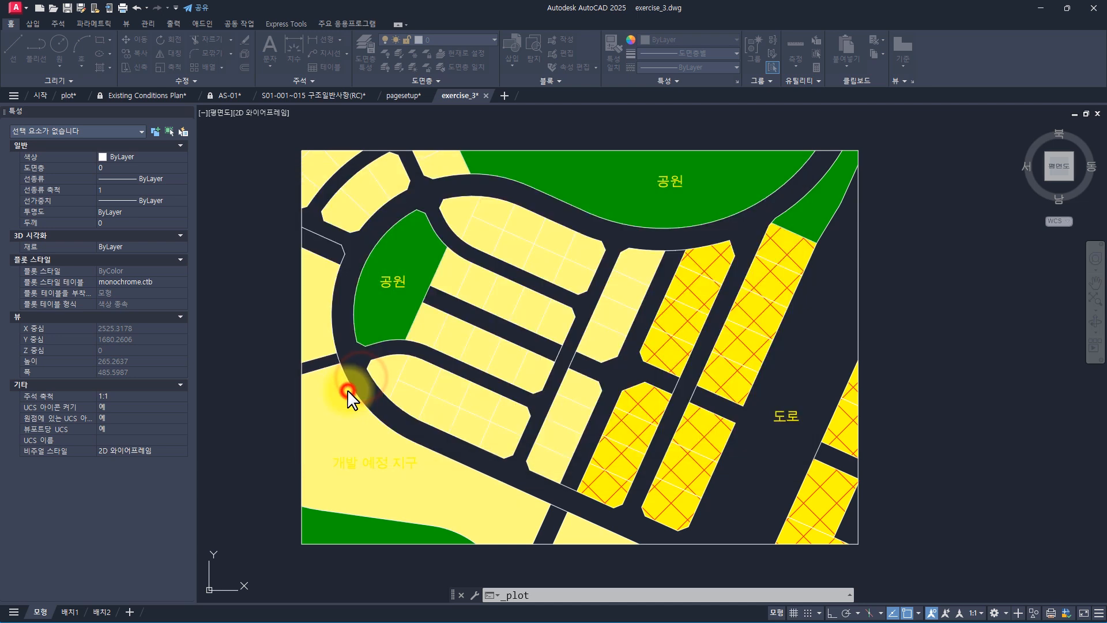
left_click(301, 150)
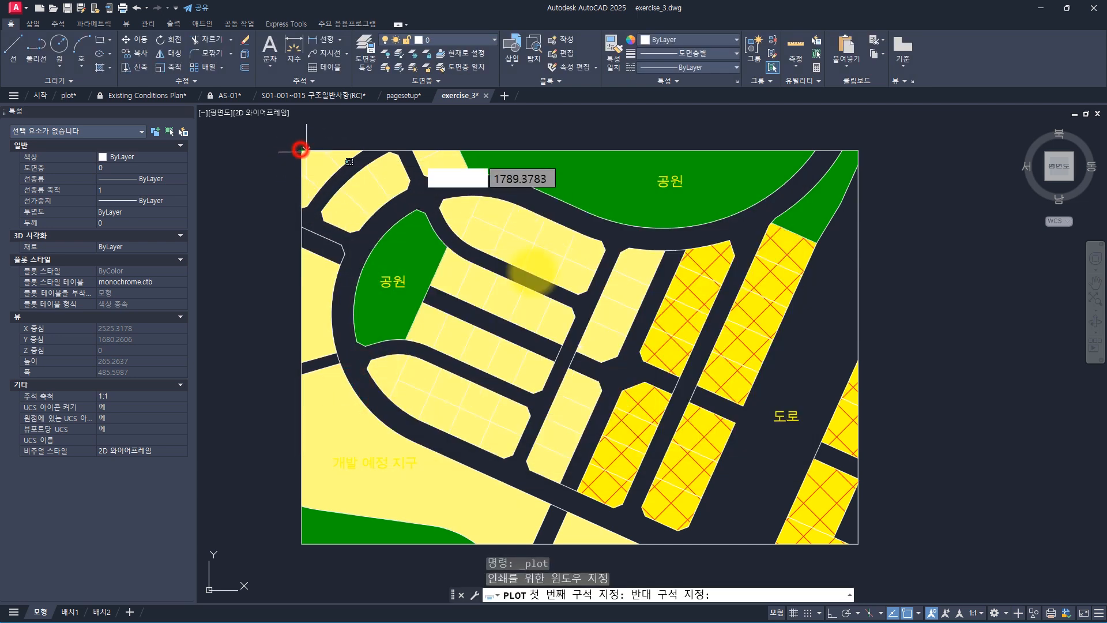
left_click(857, 543)
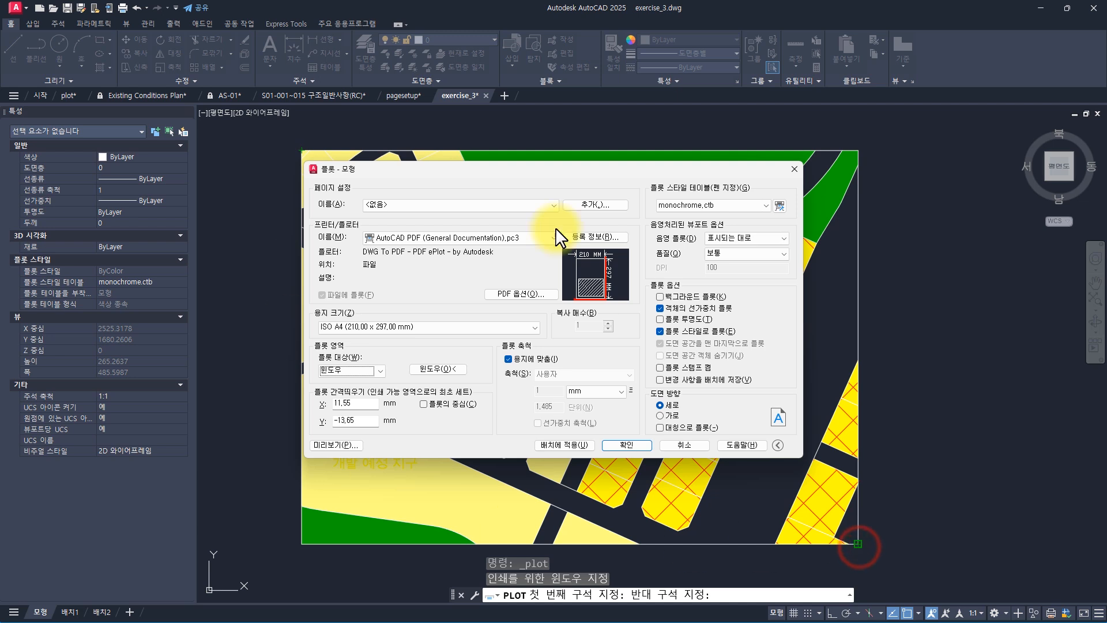
Assign the acad.ctb plot style table and apply it to all tabs.
left_click(700, 204)
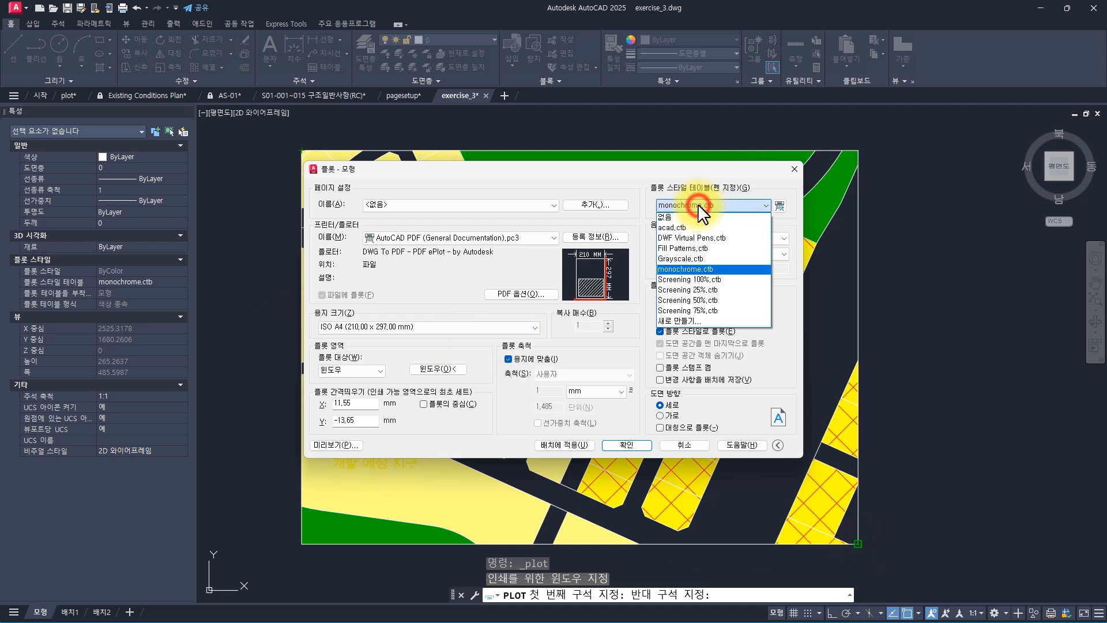
left_click(667, 228)
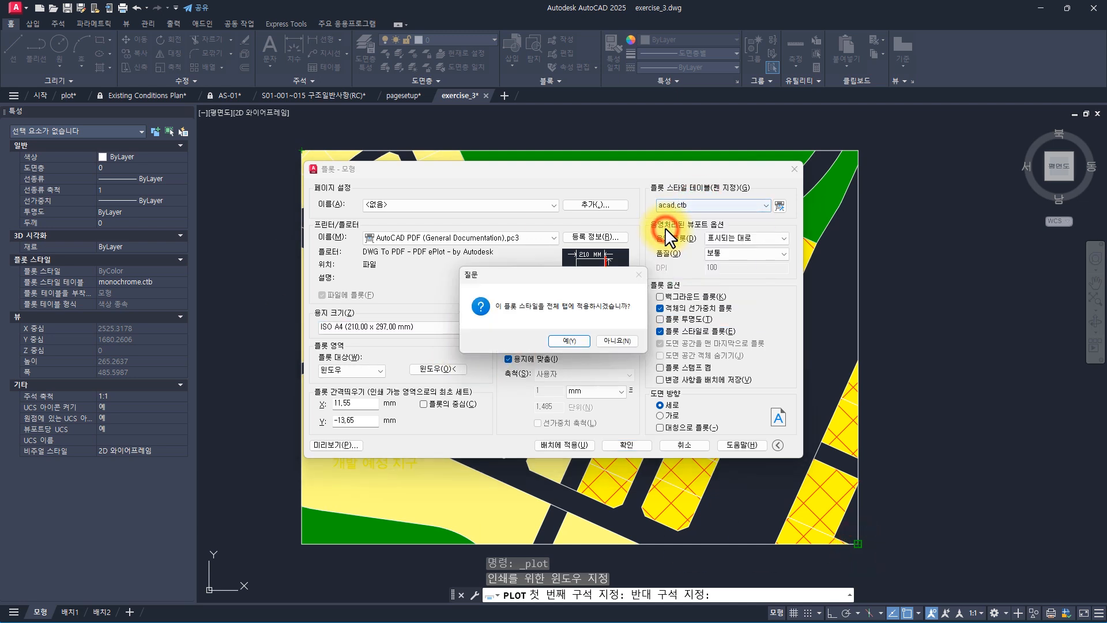
left_click(567, 340)
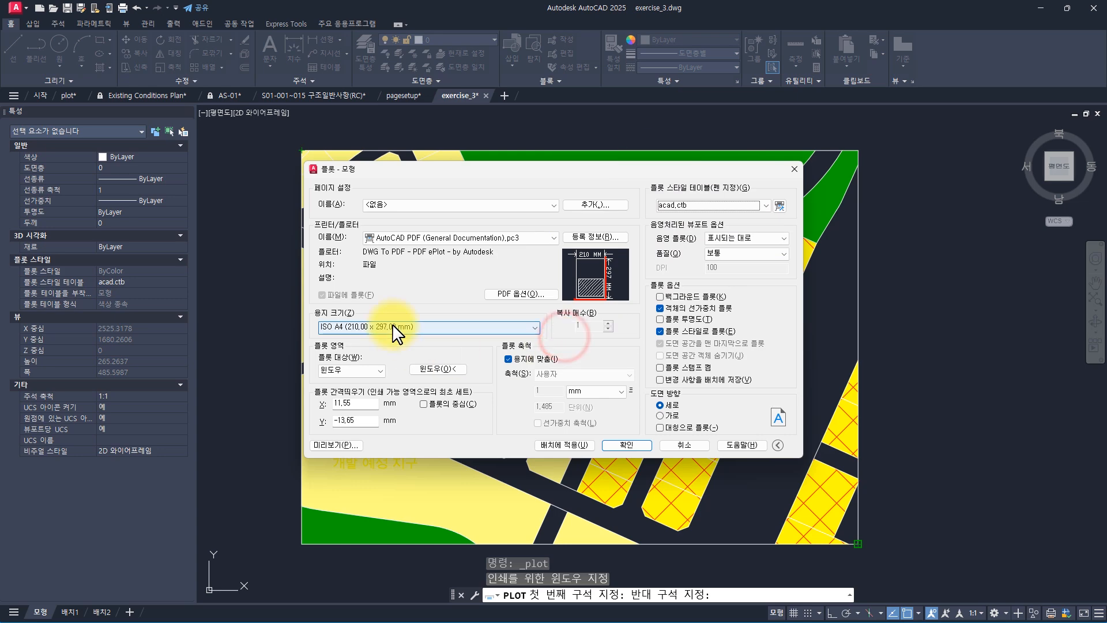
Center the plot on the paper and check it in the plot preview.
left_click(424, 404)
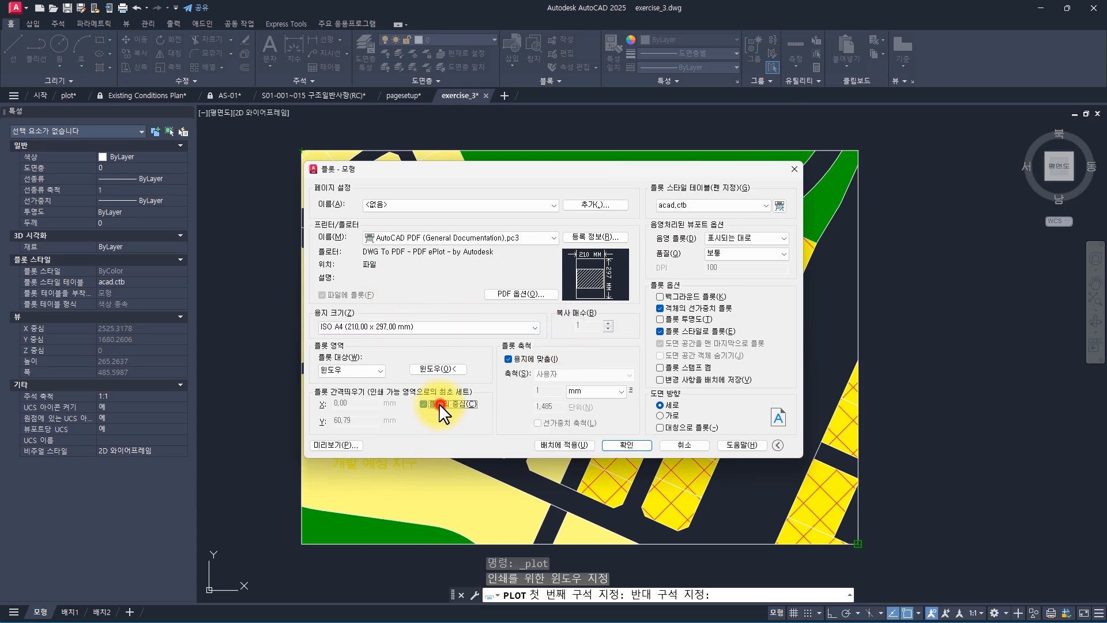
left_click(335, 445)
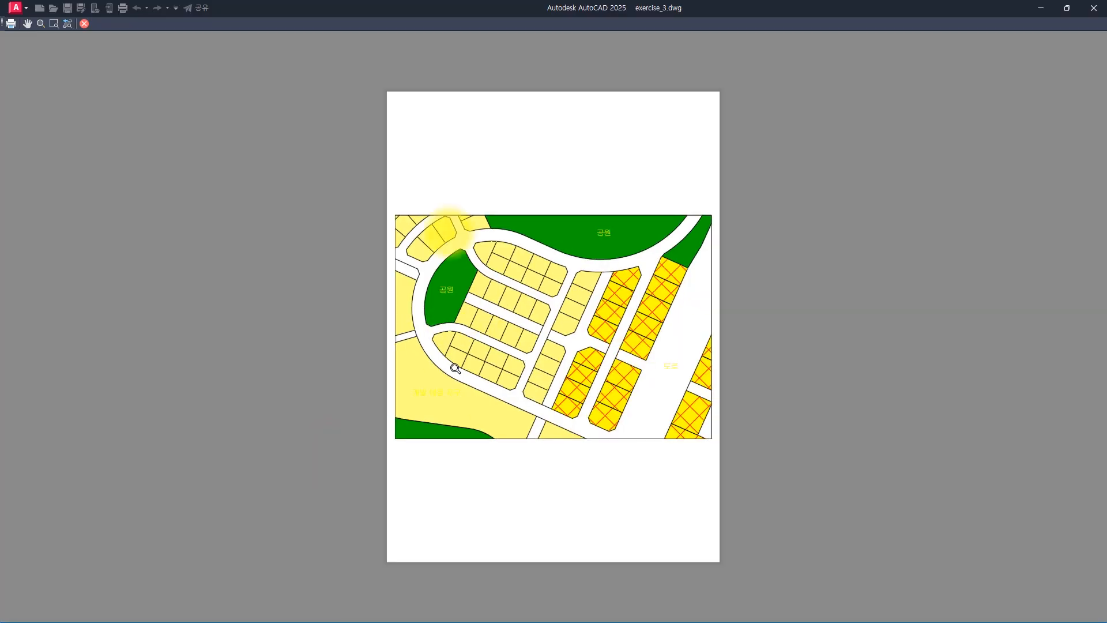
key("Escape")
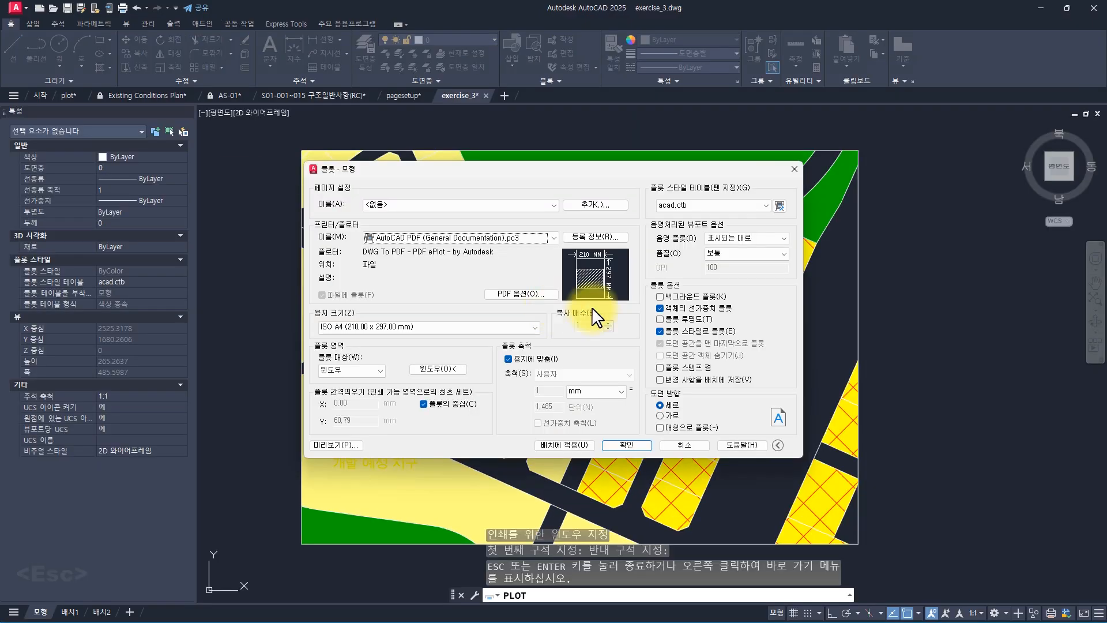
Set the drawing orientation to landscape, keep the ISO A4 (210.00 x 297.00 mm) paper, and preview the plot.
left_click(663, 415)
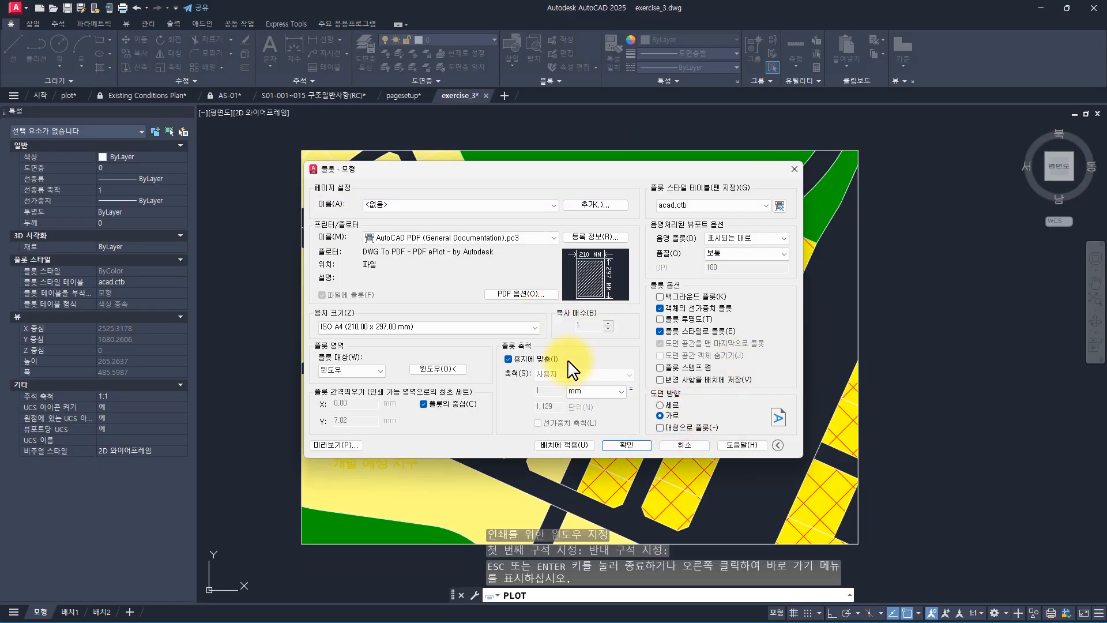
left_click(379, 326)
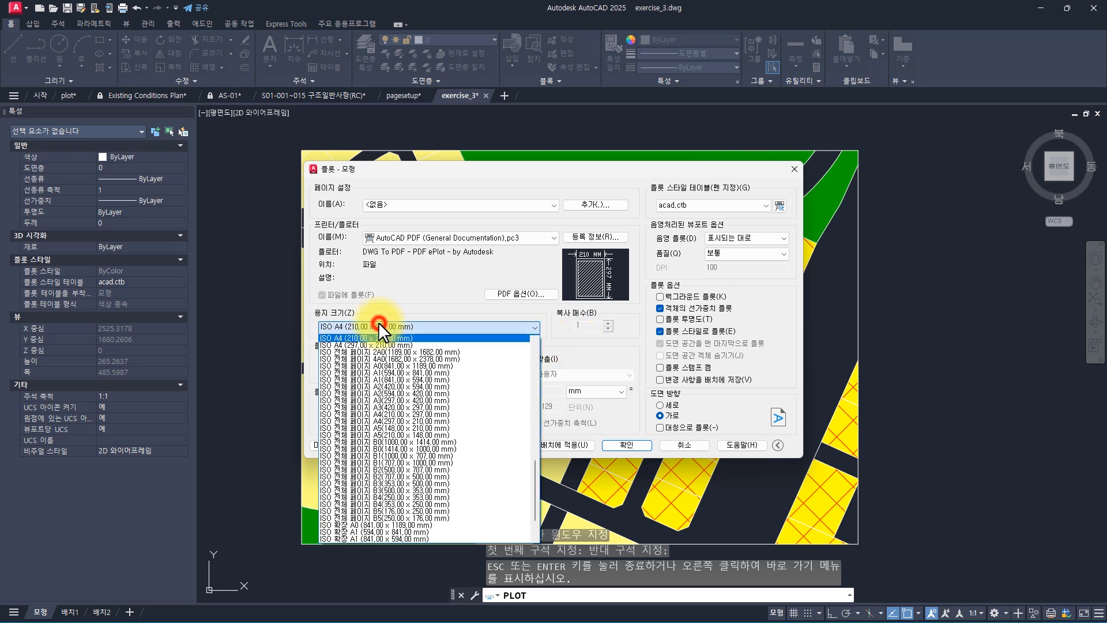
left_click(378, 327)
left_click(379, 326)
left_click(379, 327)
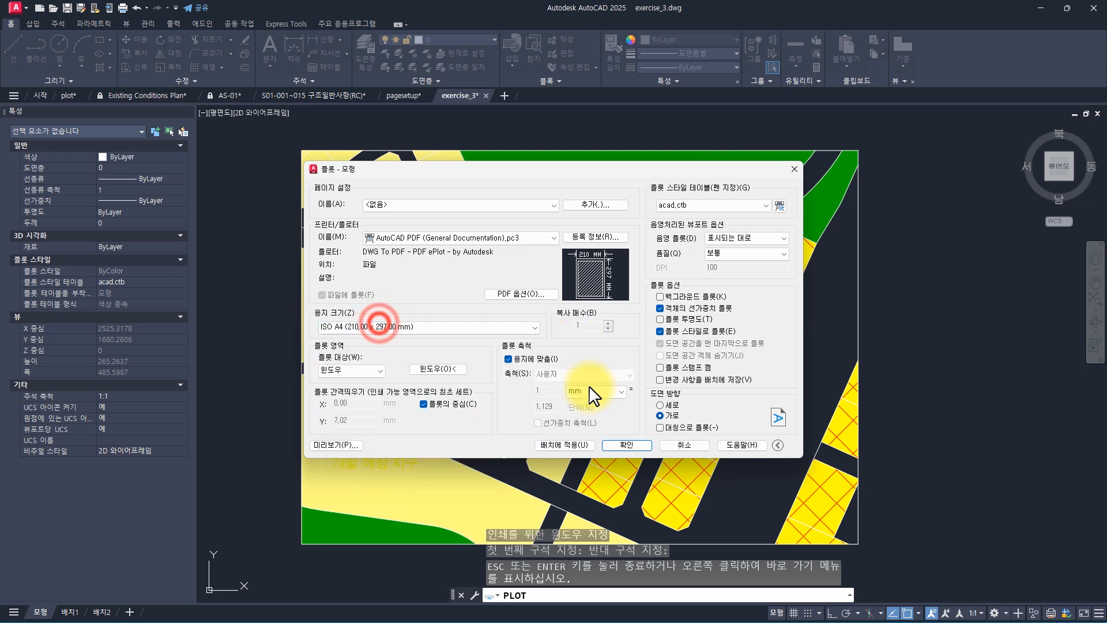
left_click(334, 445)
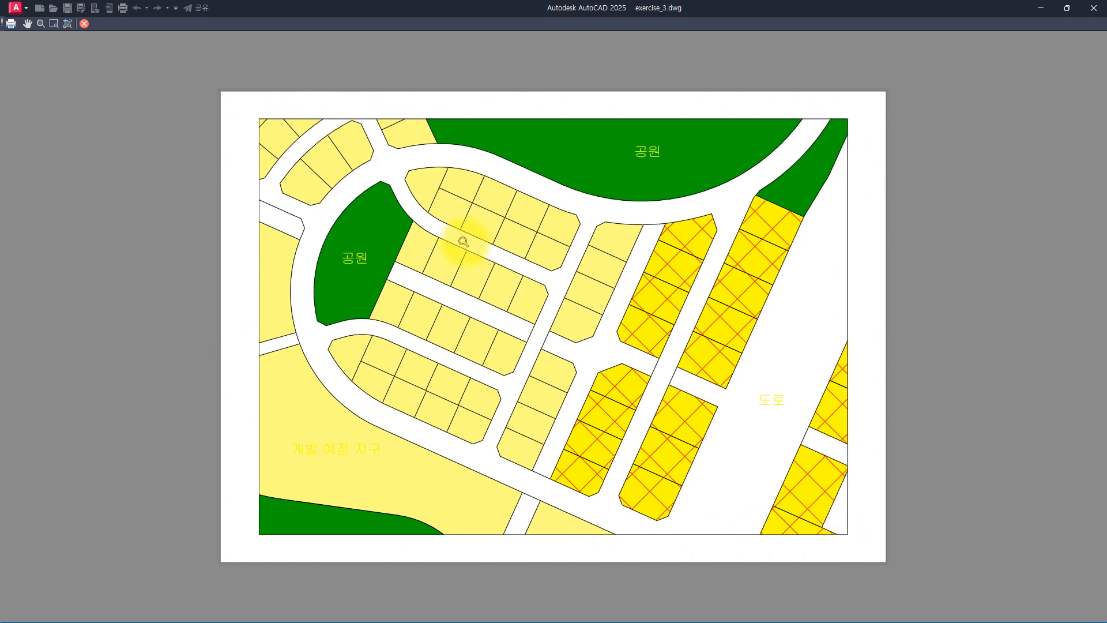
key("Escape")
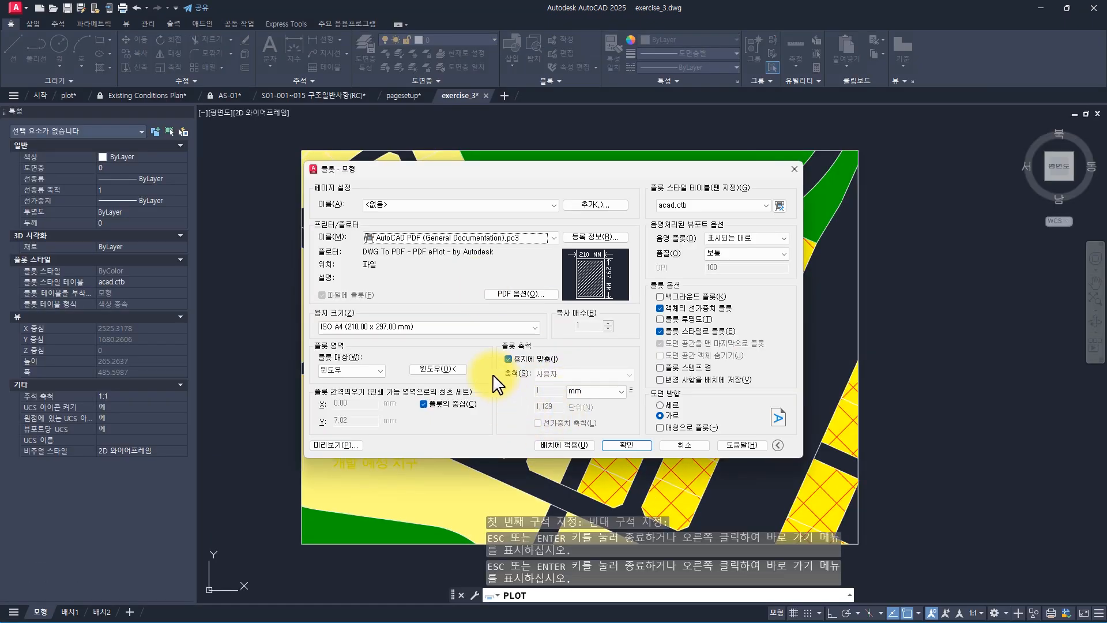
Change the paper size to ISO full bleed A4 (210.00 x 297.00 mm) and preview the plot.
left_click(459, 326)
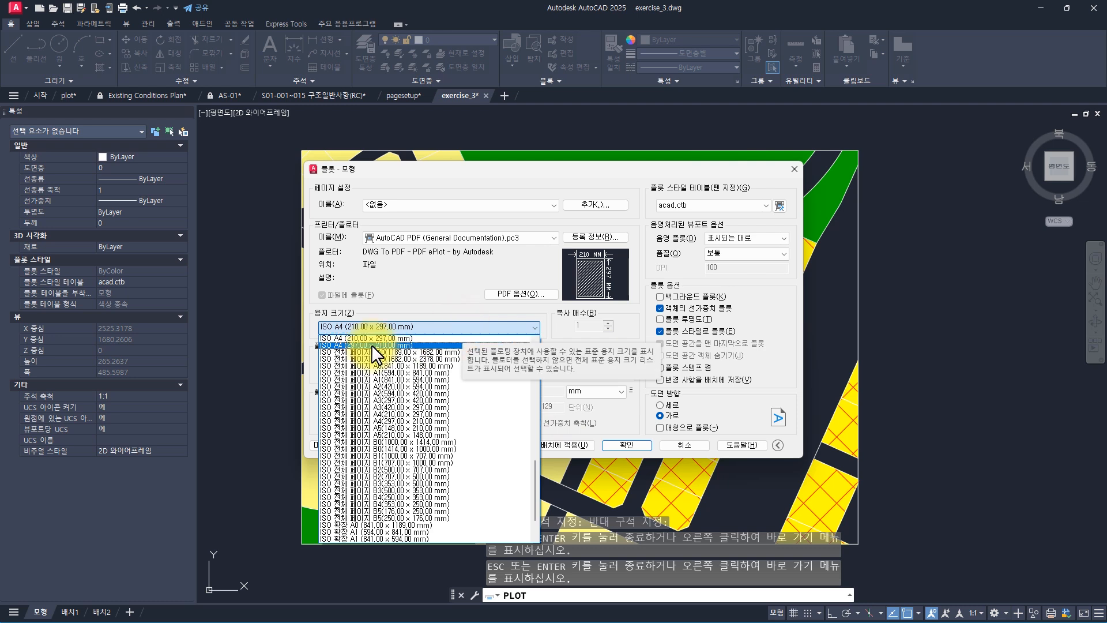
left_click(392, 413)
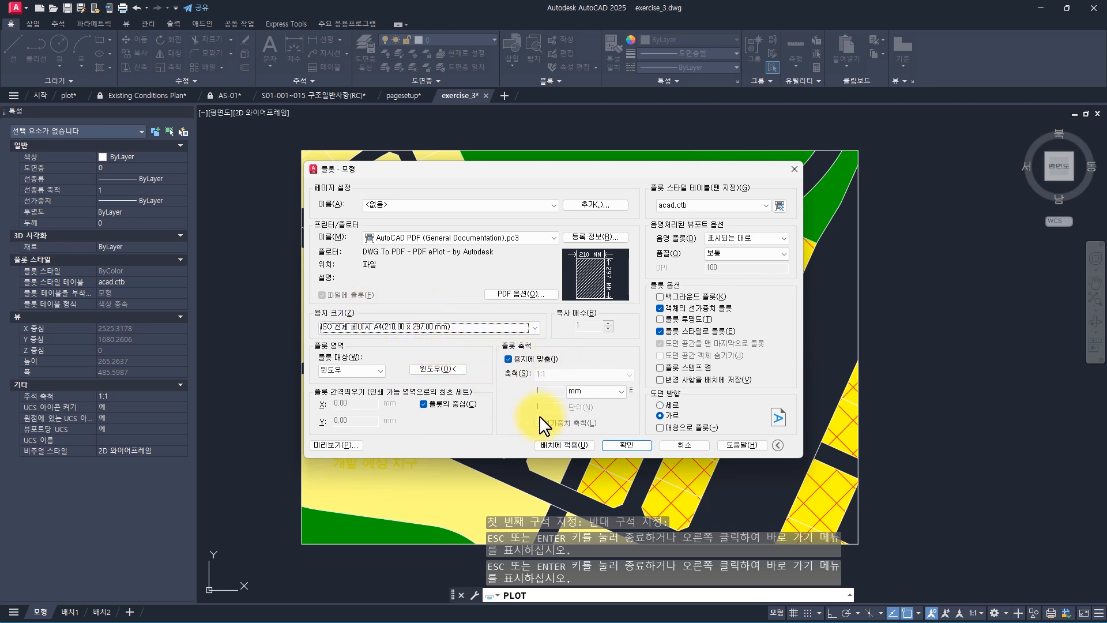
left_click(334, 445)
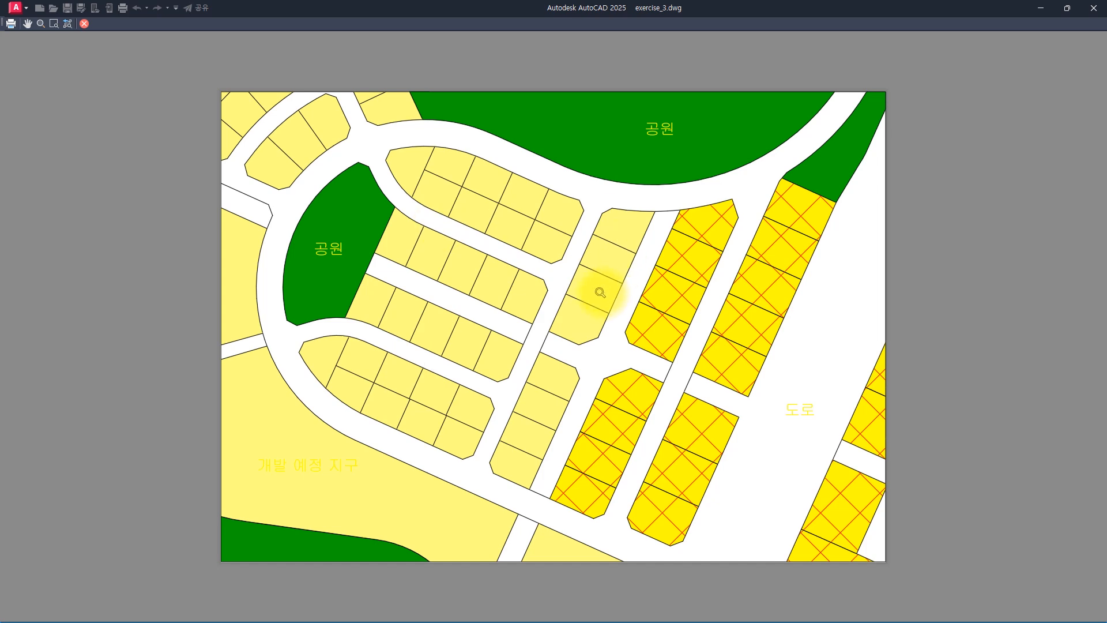
key("Escape")
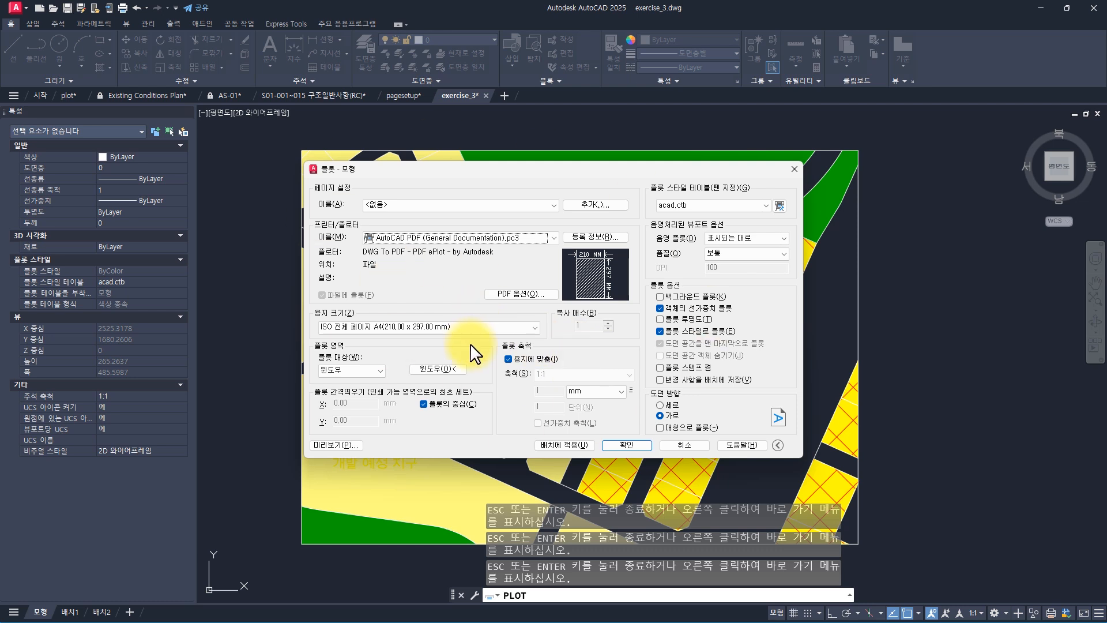
Apply the plot settings to the layout and plot the drawing to a PDF file named acad.
left_click(545, 445)
left_click(633, 443)
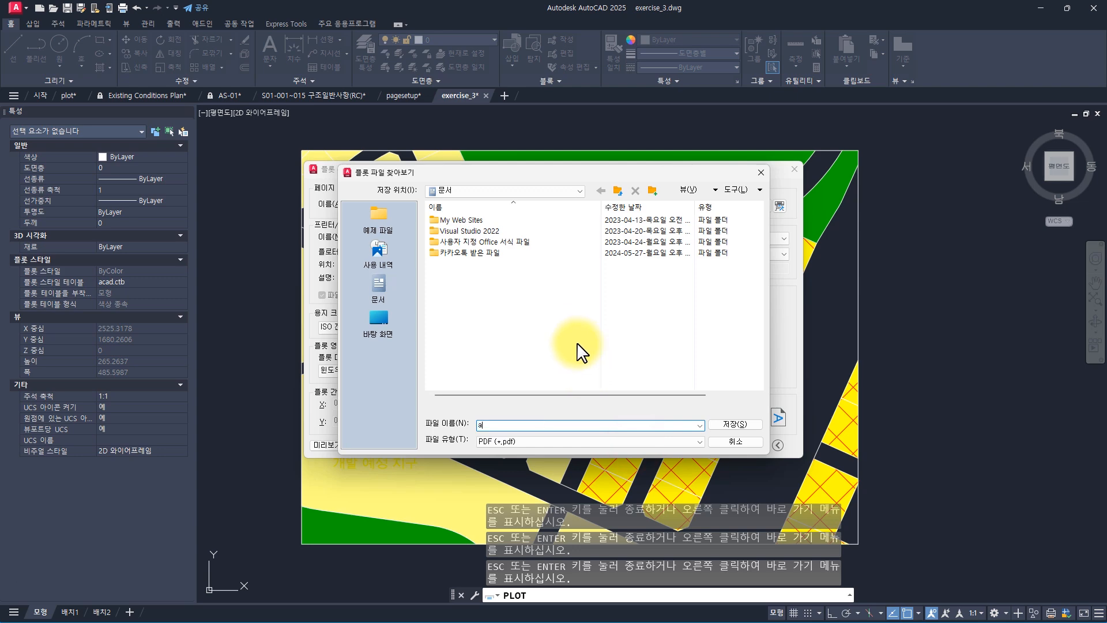
type("acad")
key("Return")
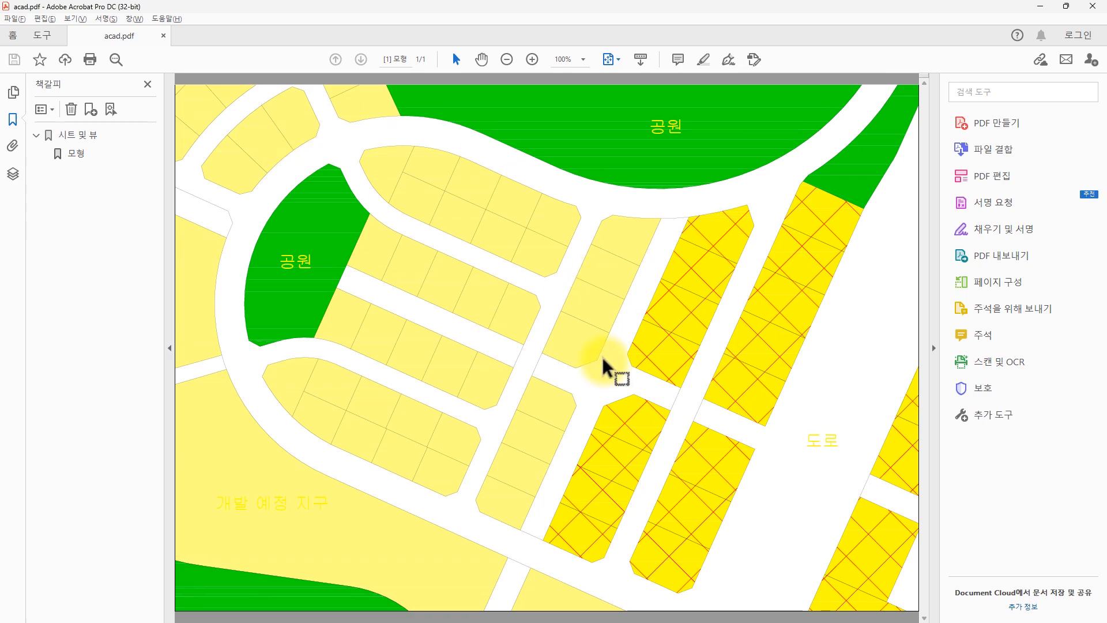
Switch from the PDF viewer back to the exercise_3 drawing in AutoCAD.
key("alt+Tab")
key("Escape")
key("Escape")
key("Escape")
key("Escape")
key("Escape")
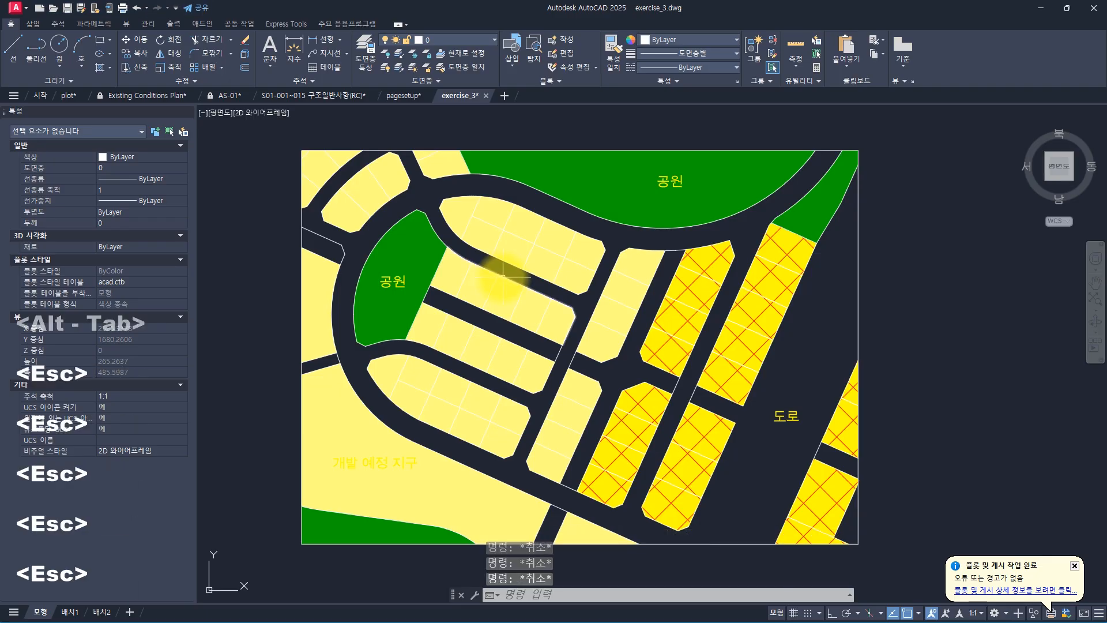
Open the plot settings and turn off showing results in the viewer in the PDF options.
key("ctrl+p")
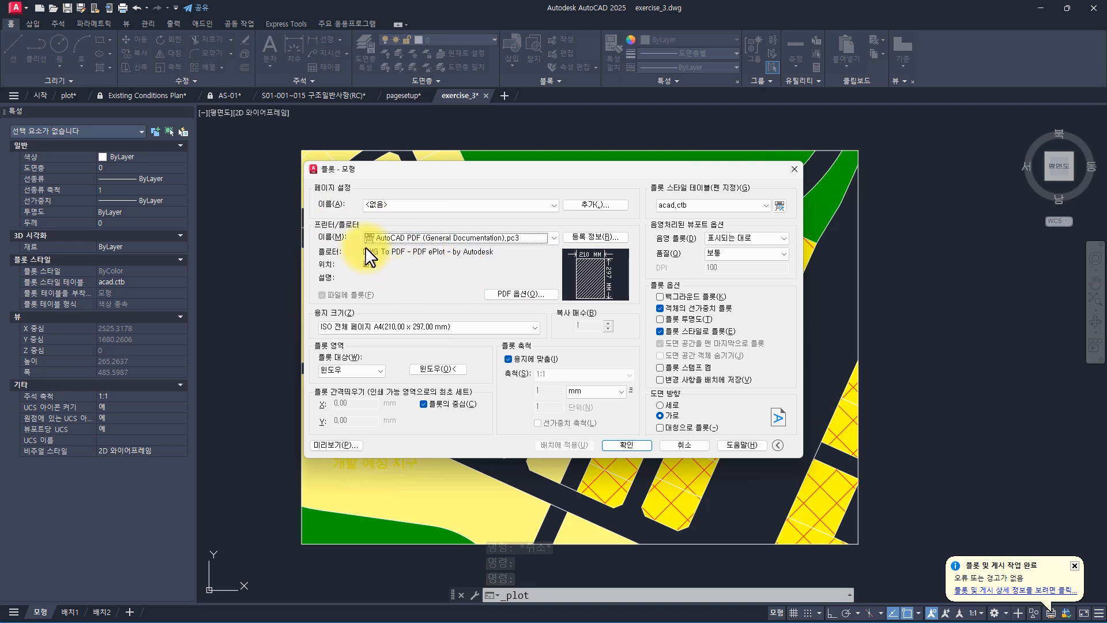
left_click(523, 294)
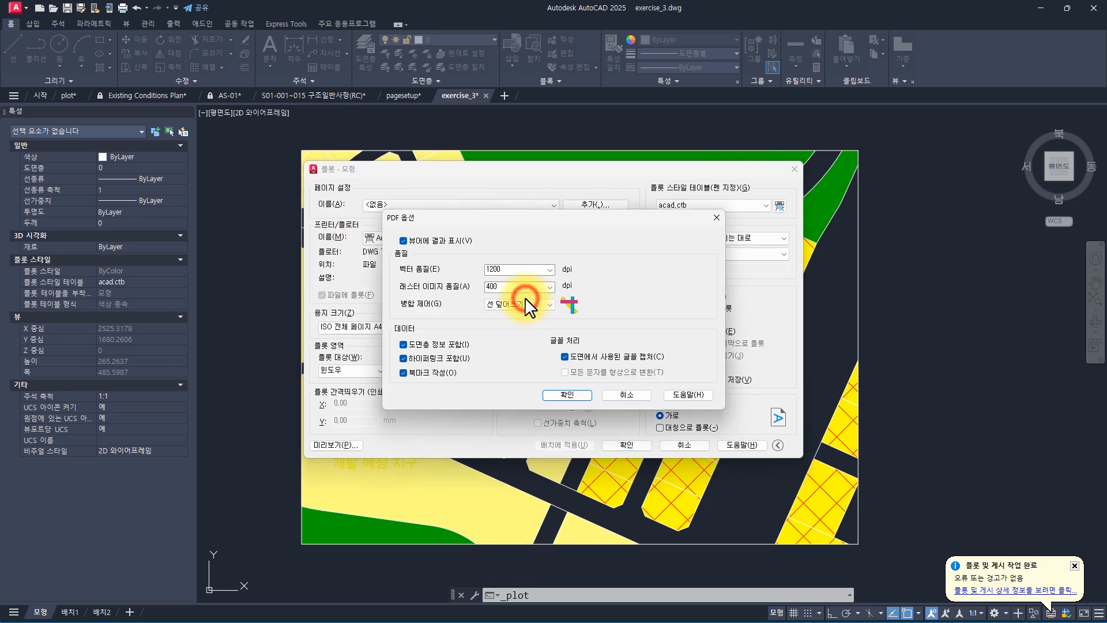
left_click(440, 241)
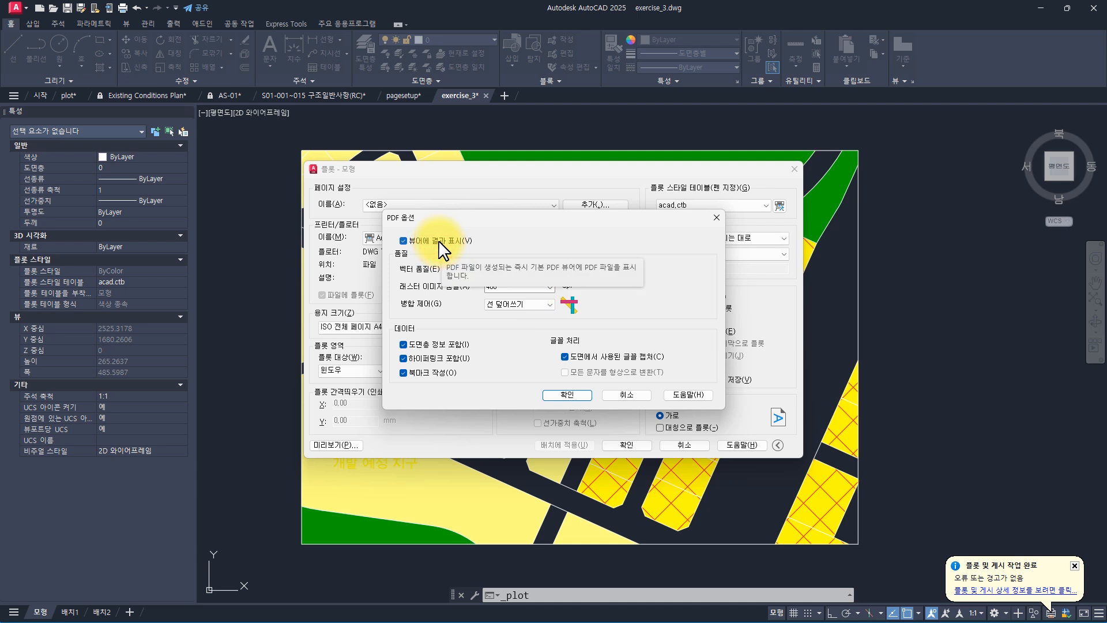
left_click(439, 241)
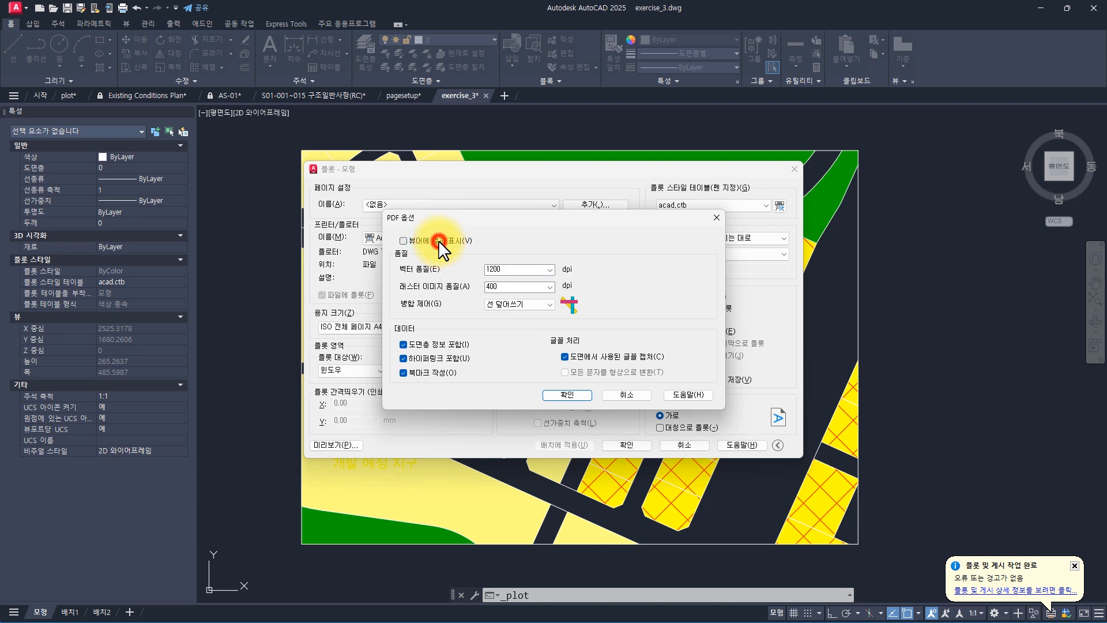
left_click(567, 394)
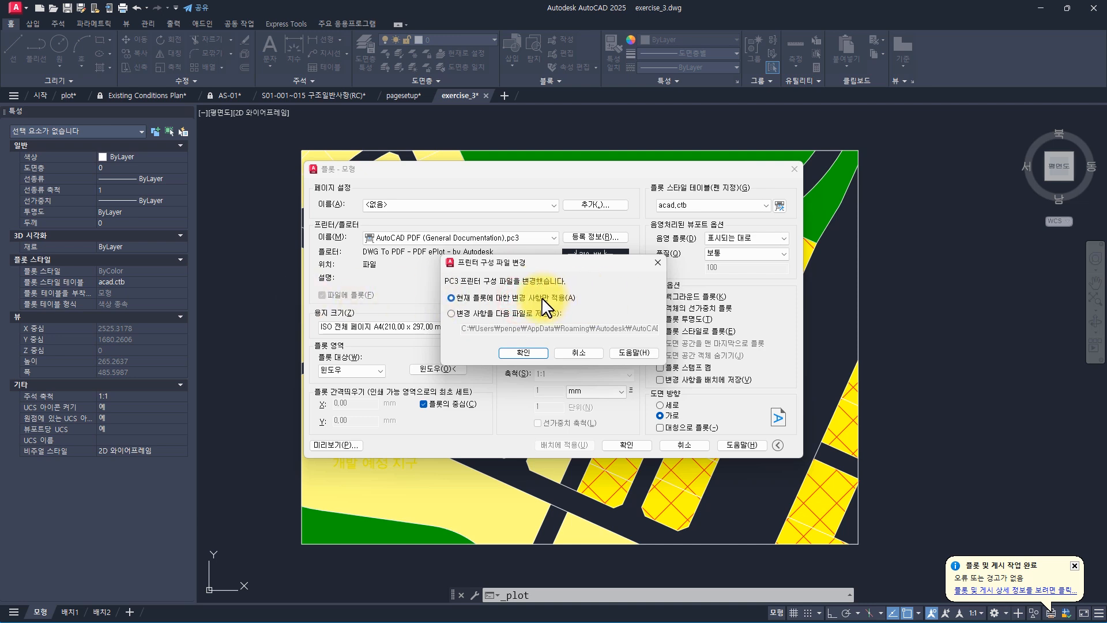
Save the changed printer configuration to the PC3 file instead of applying it only to the current plot.
left_click(512, 316)
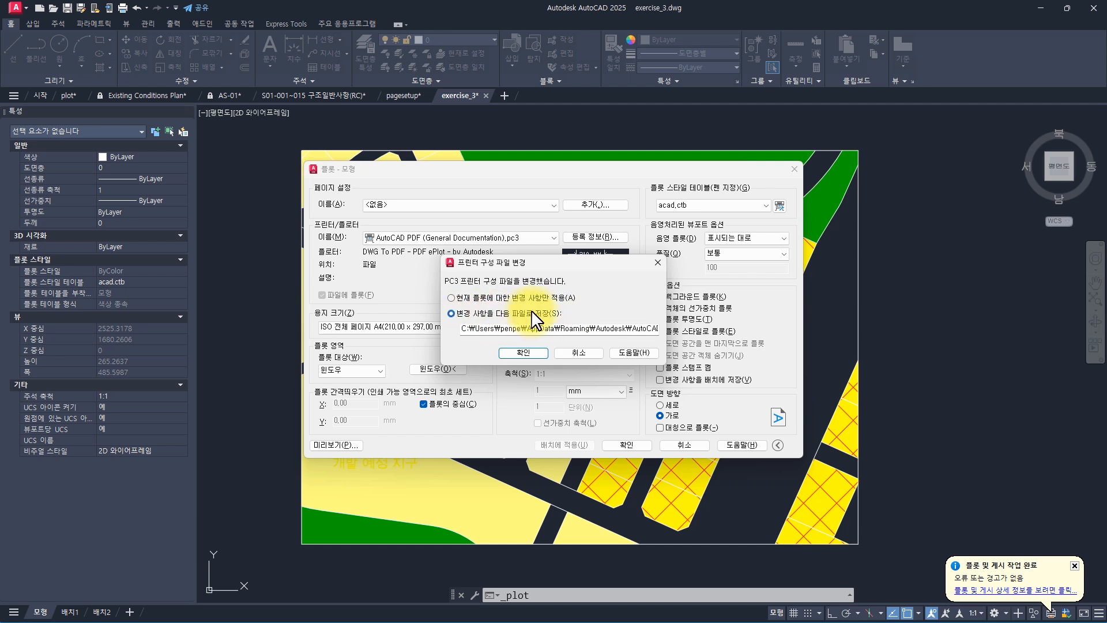
left_click(527, 297)
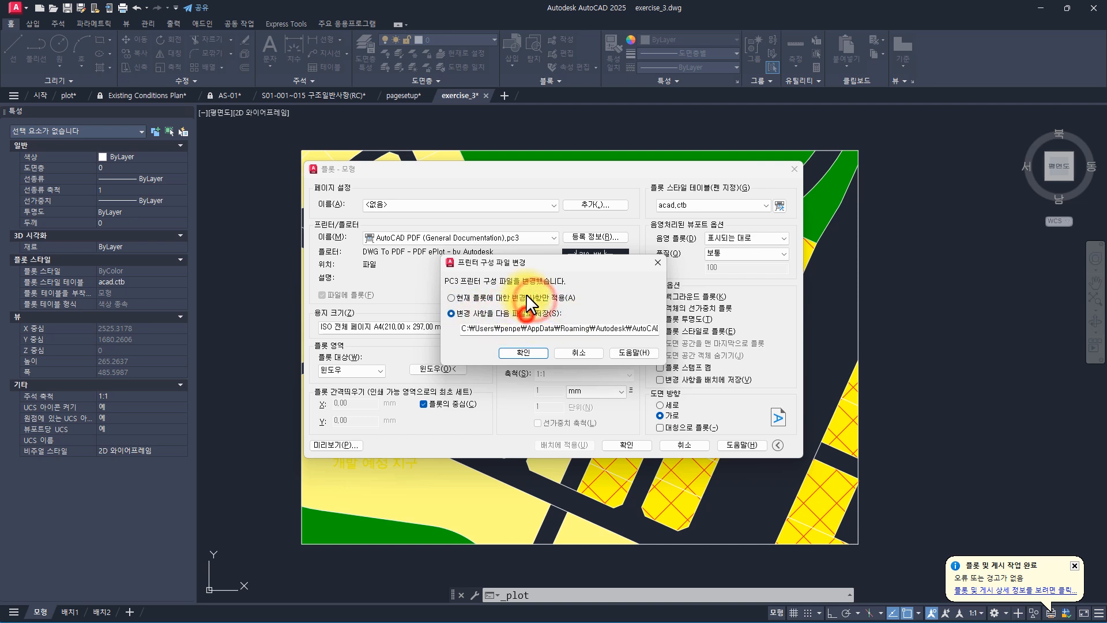
left_click(521, 313)
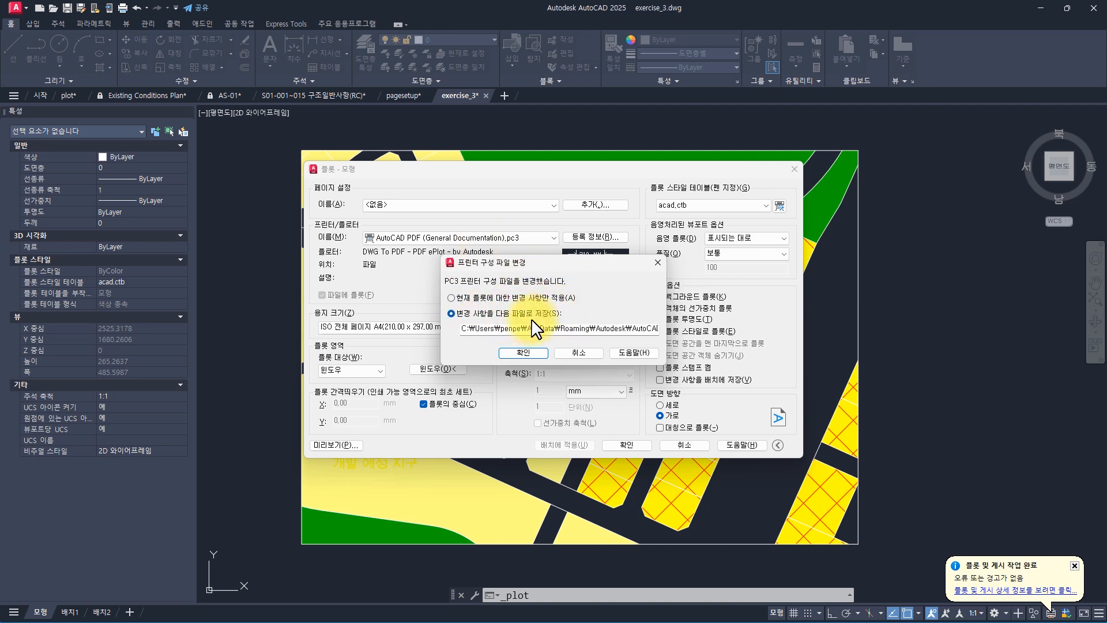
left_click(515, 351)
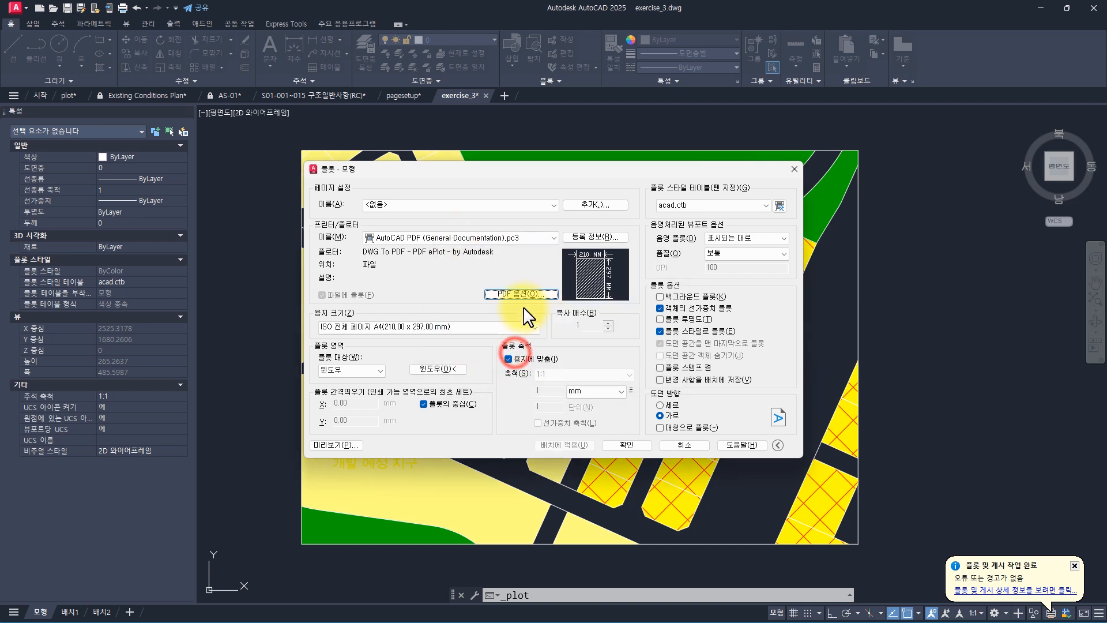
Assign the Grayscale.ctb plot style table, plot the drawing to a PDF file named gray, and dismiss the plot notification.
left_click(680, 206)
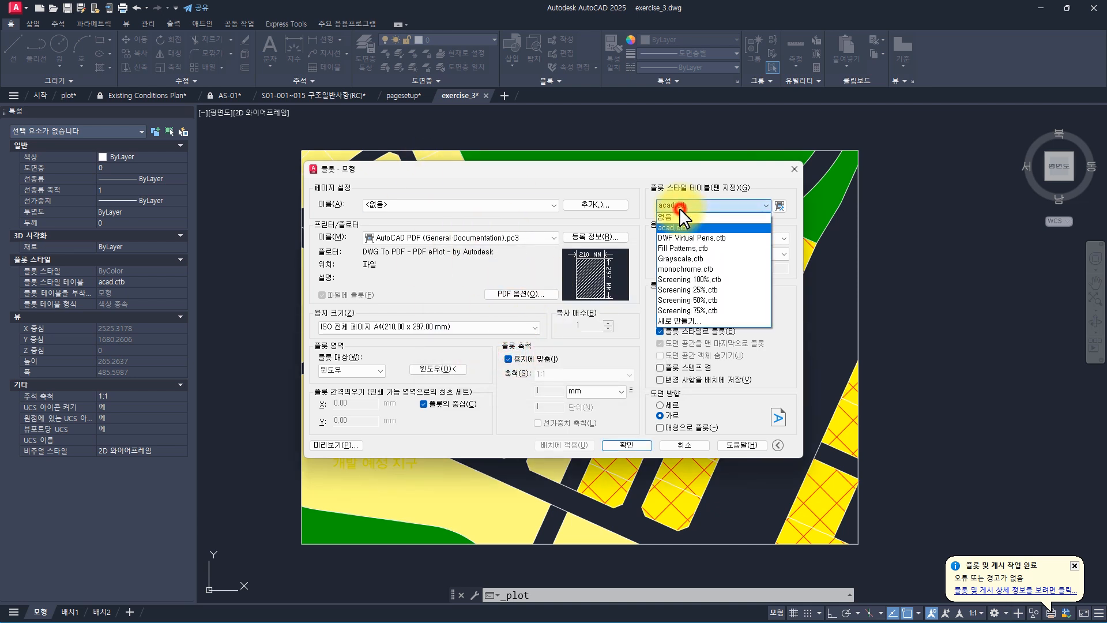
left_click(673, 258)
left_click(571, 340)
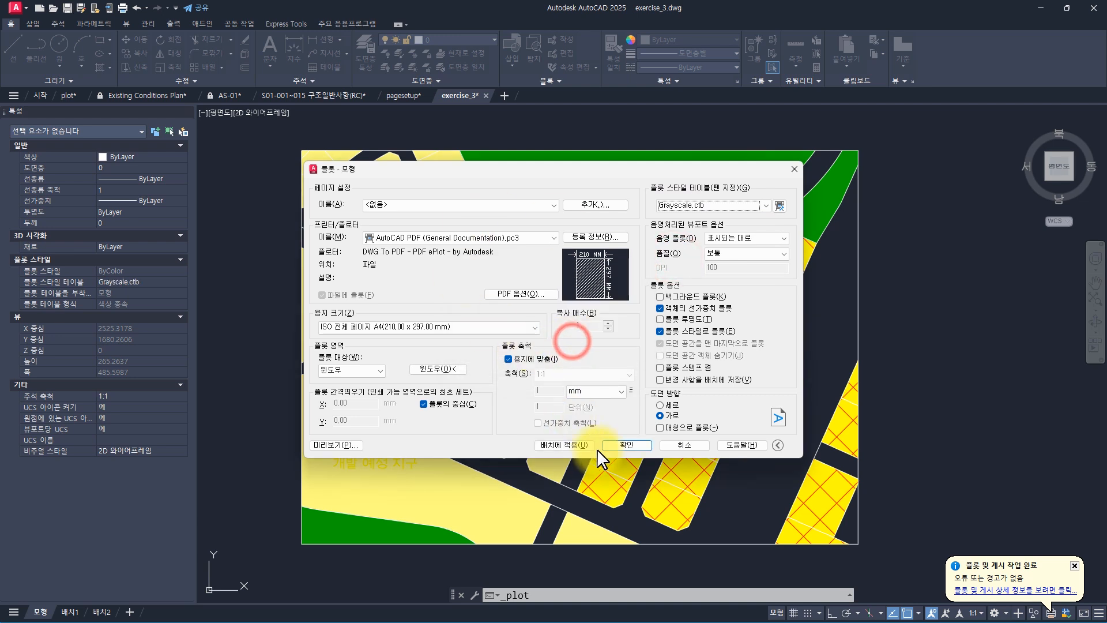
left_click(622, 445)
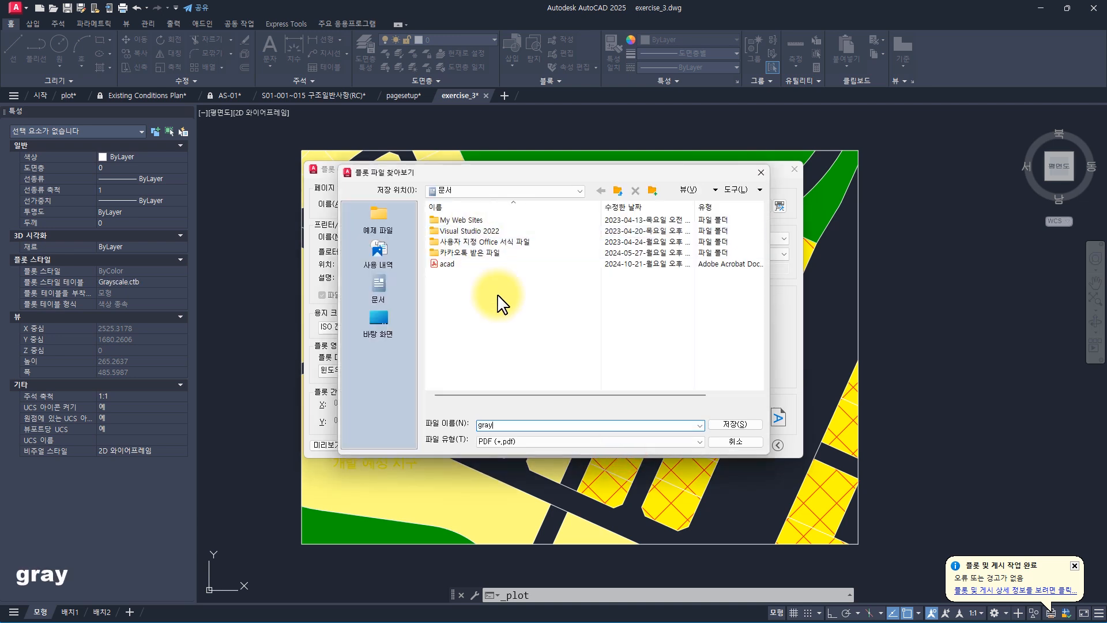
left_click(725, 424)
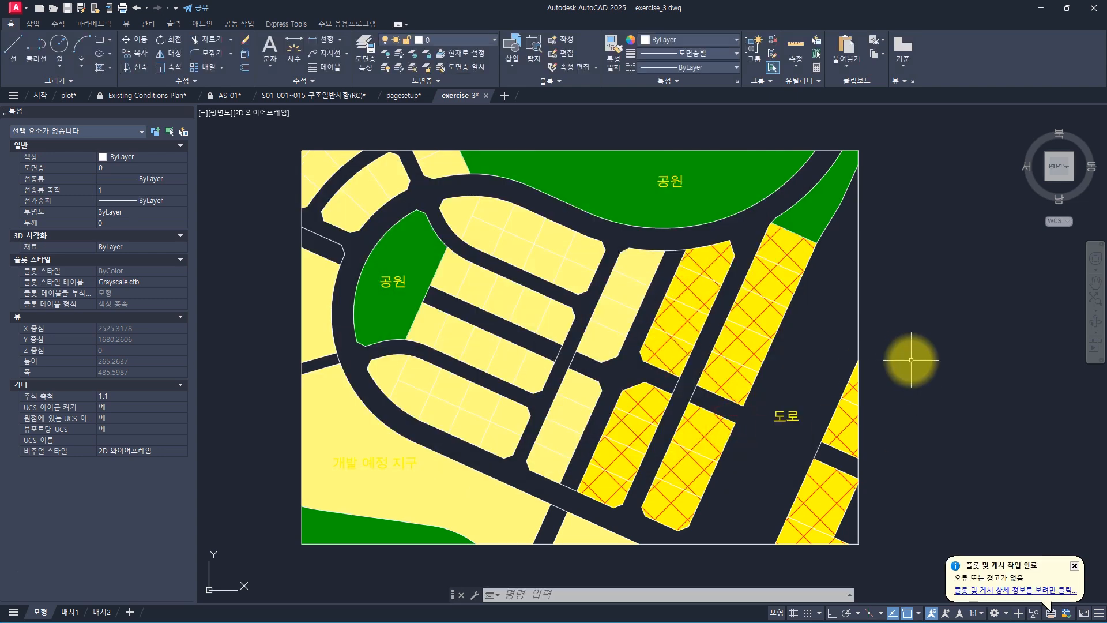
key("Escape")
key("Escape")
key("Escape")
left_click(1074, 565)
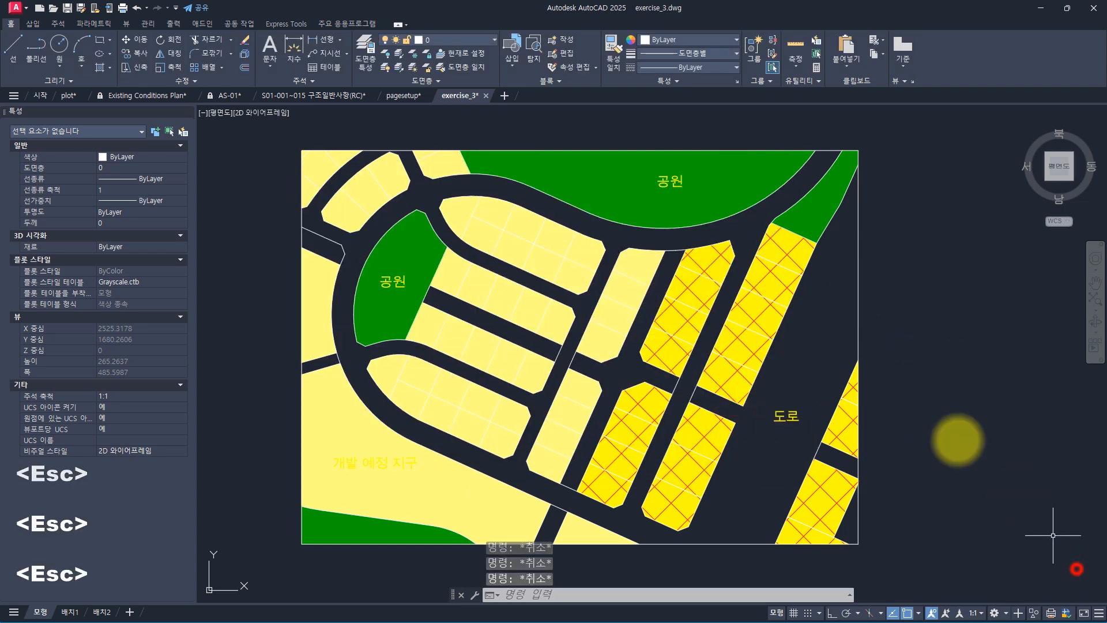
key("Escape")
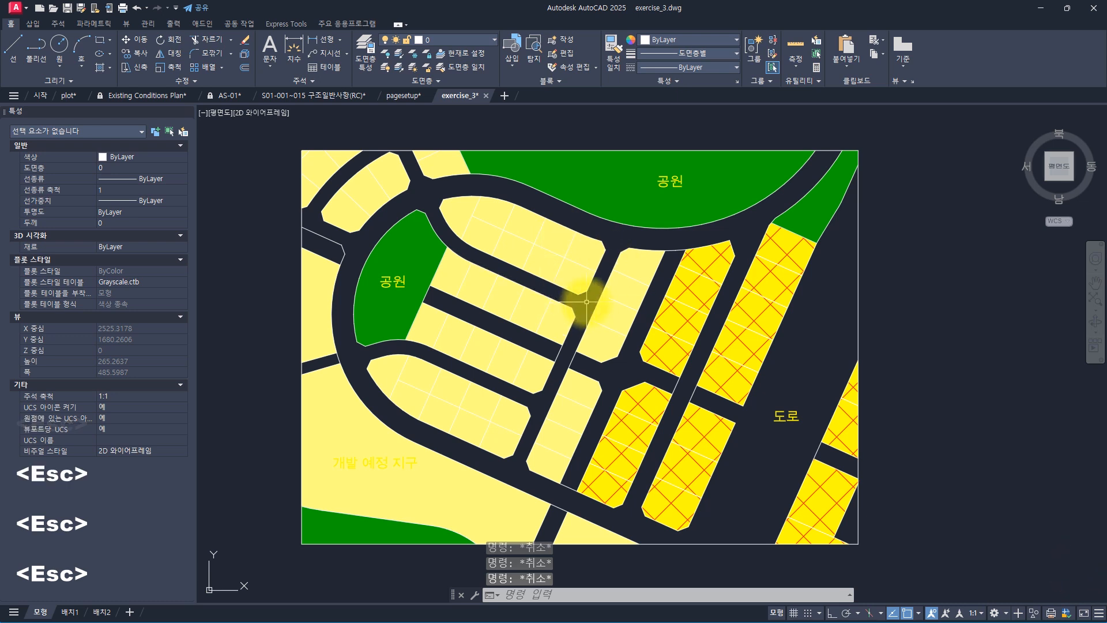
Locate the gray PDF in the Documents library in File Explorer, and return to the exercise_3 drawing in AutoCAD.
key("super+e")
left_click(340, 392)
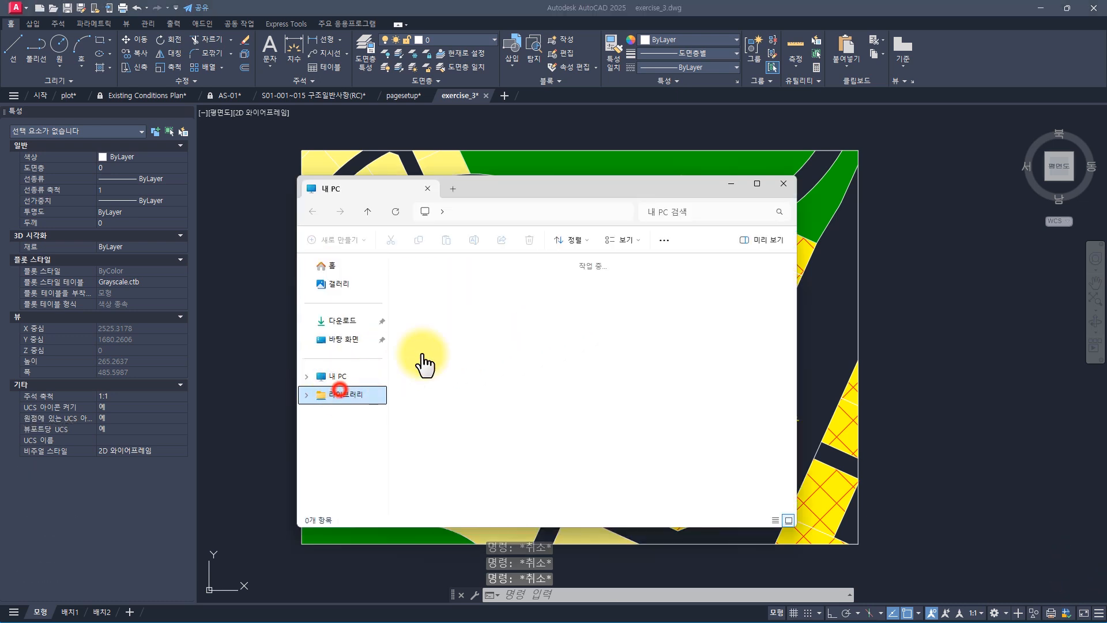
double_click(447, 288)
left_click(424, 386)
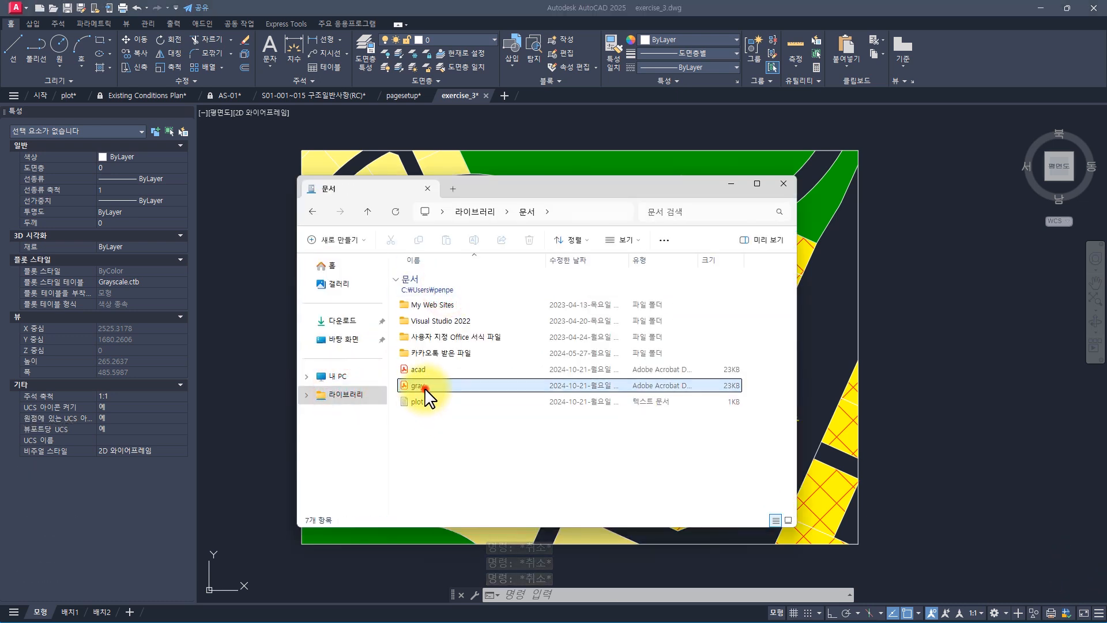
left_click(873, 335)
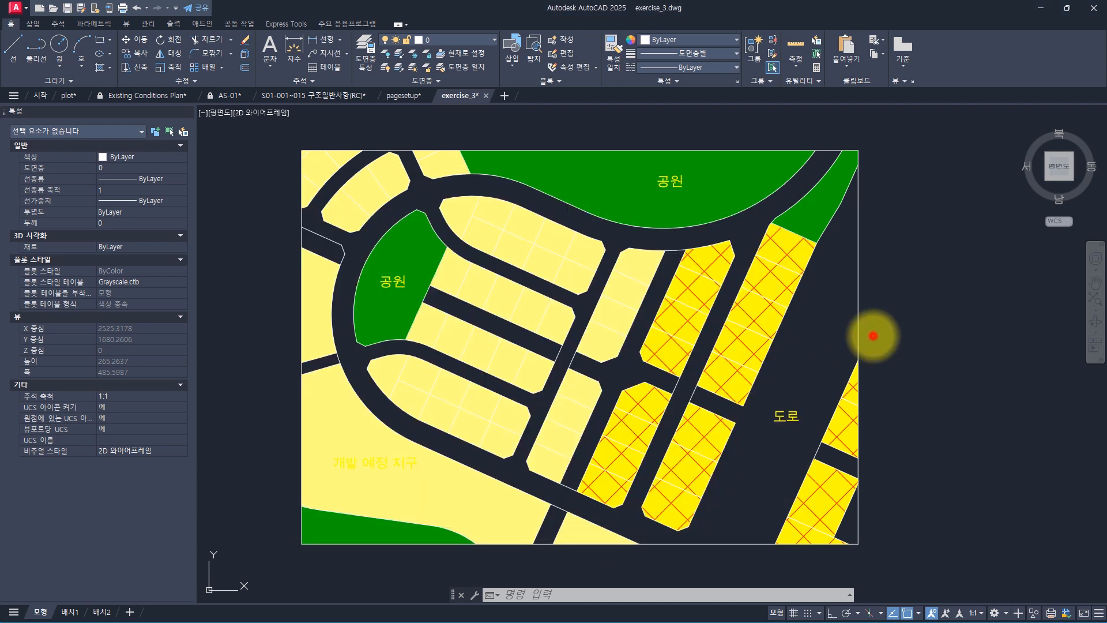
Reopen the plot settings and assign the monochrome.ctb plot style table.
key("Escape")
key("Escape")
key("Escape")
key("ctrl+p")
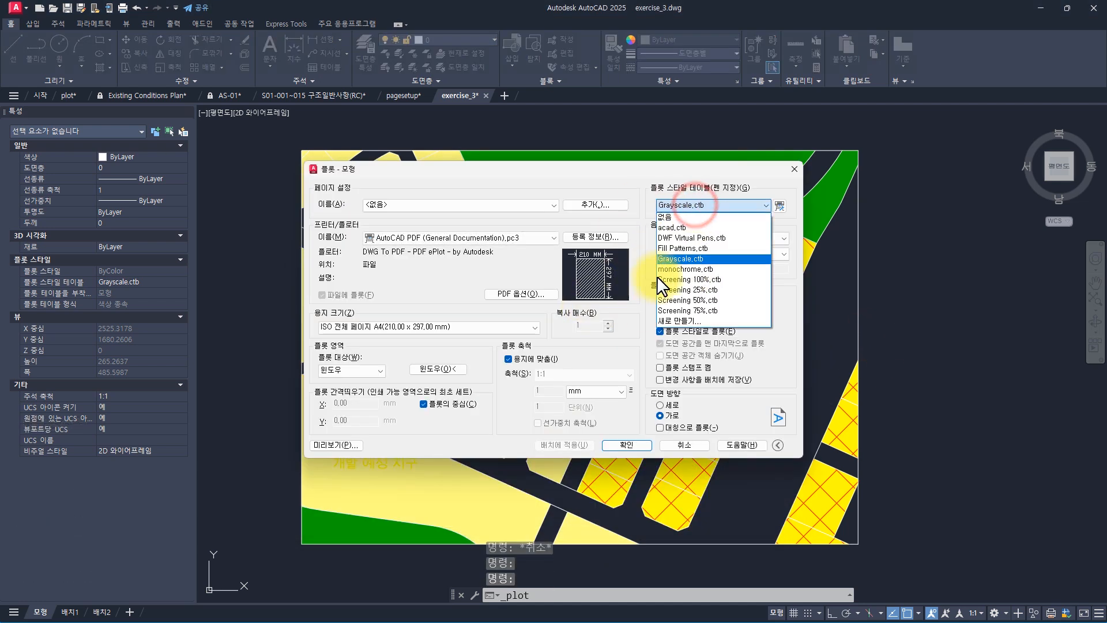
left_click(673, 268)
left_click(569, 340)
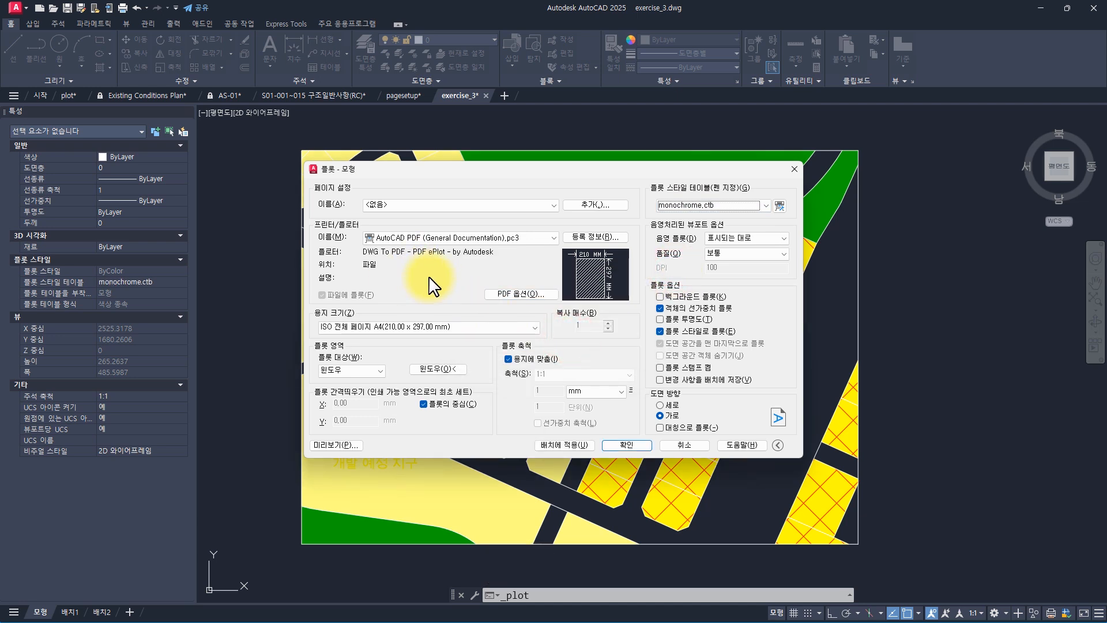
Enable background plotting and plot the drawing to a PDF file named mono.
left_click(680, 296)
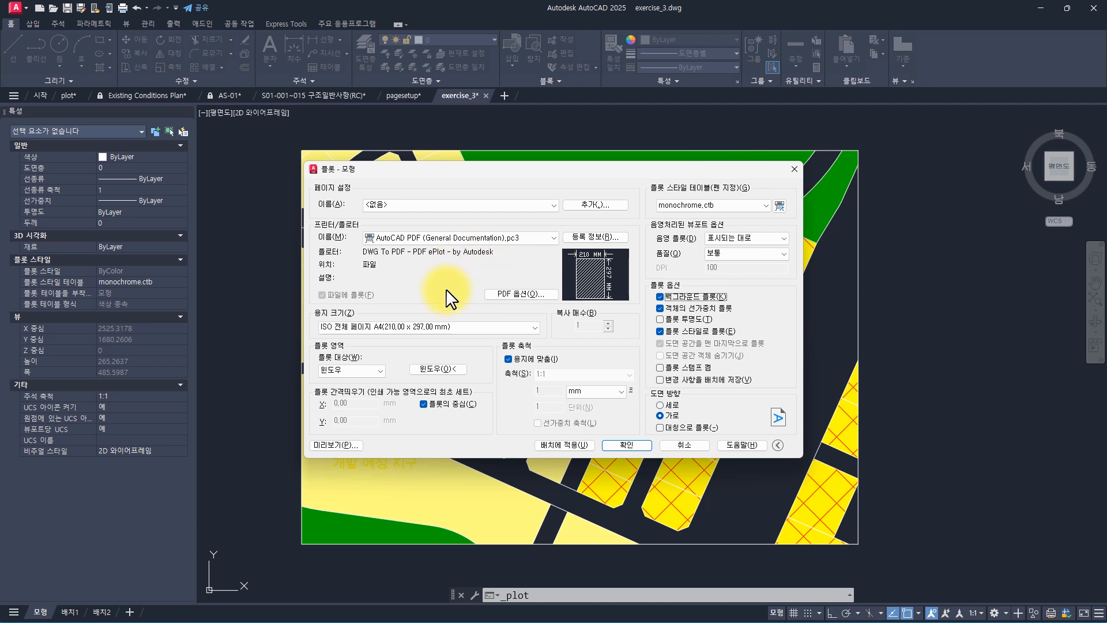
left_click(618, 444)
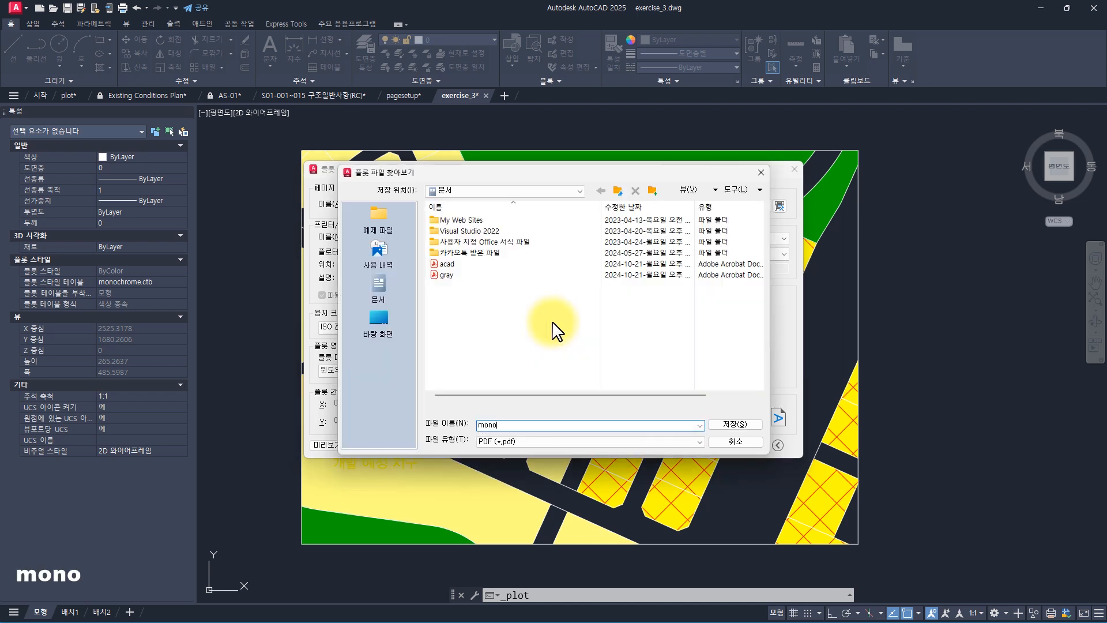
key("Return")
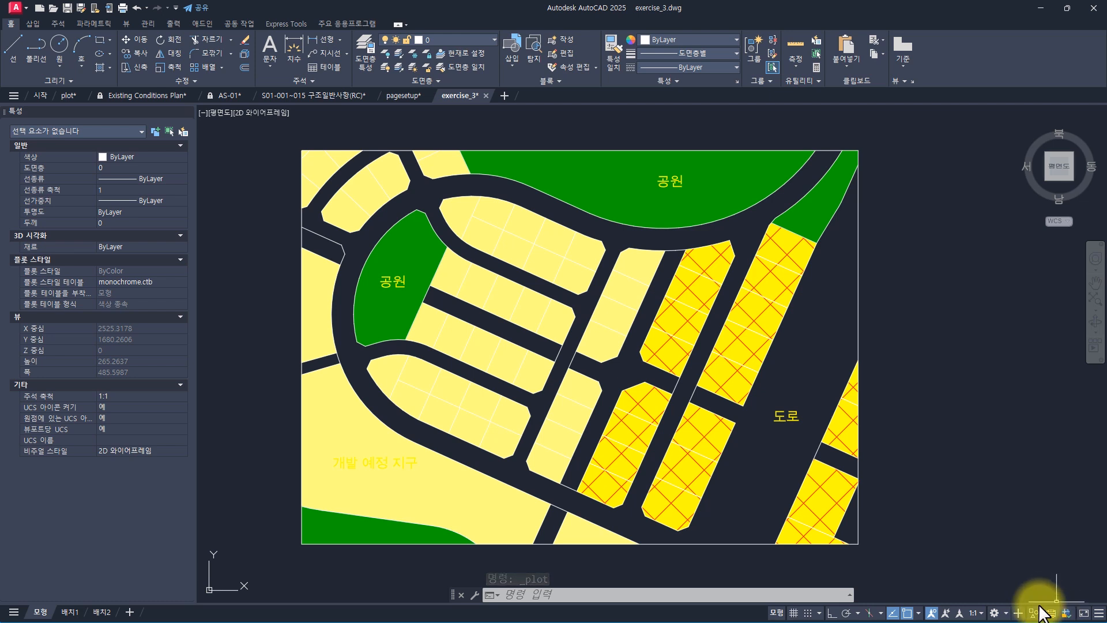
left_click(614, 366)
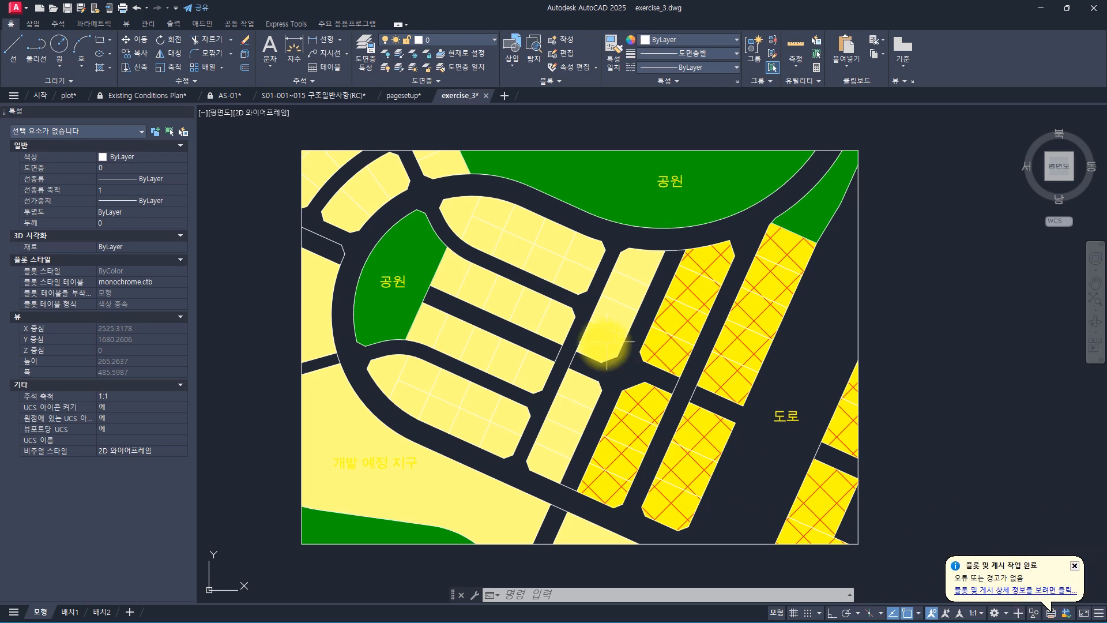
Switch to the Documents folder in File Explorer and open the gray and mono PDFs in Adobe Acrobat.
key("alt+Tab")
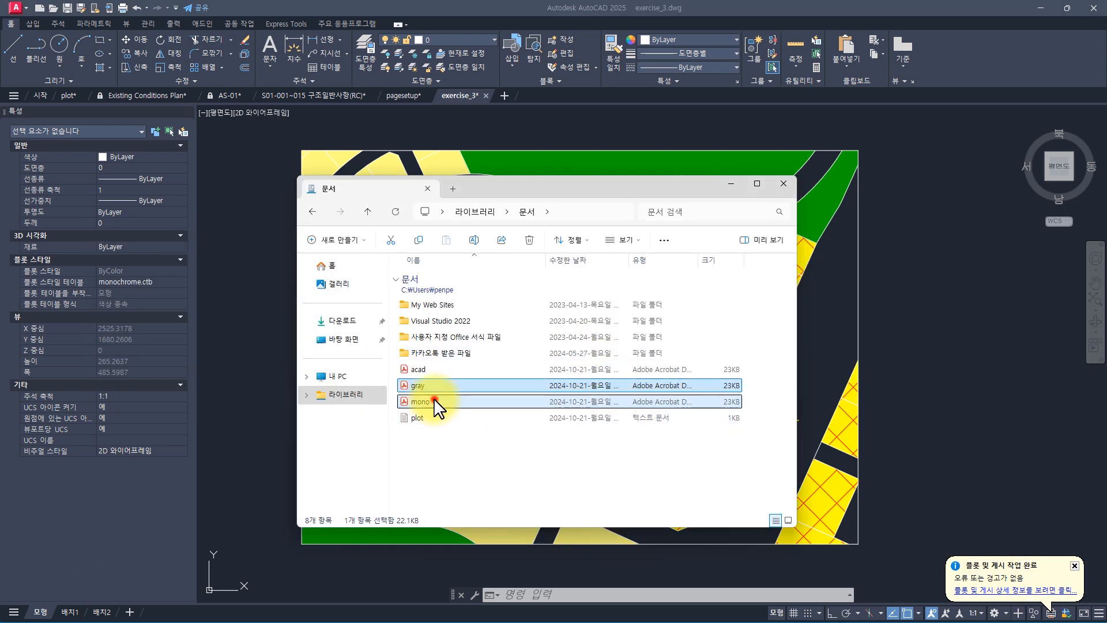
left_click(433, 400)
left_click(435, 384)
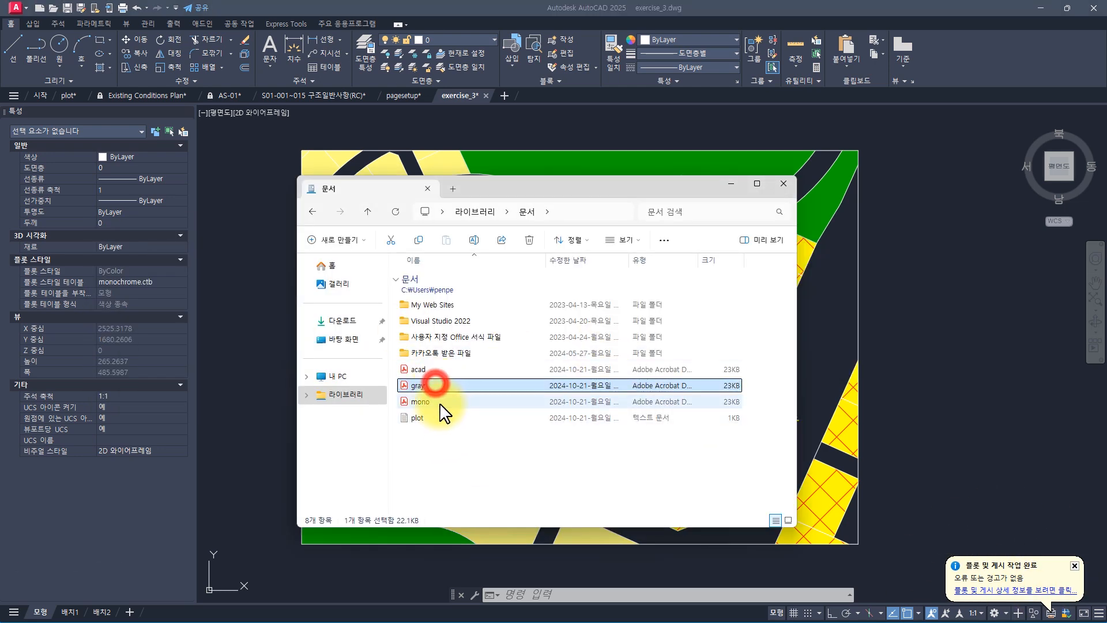
left_click(440, 400)
double_click(440, 400)
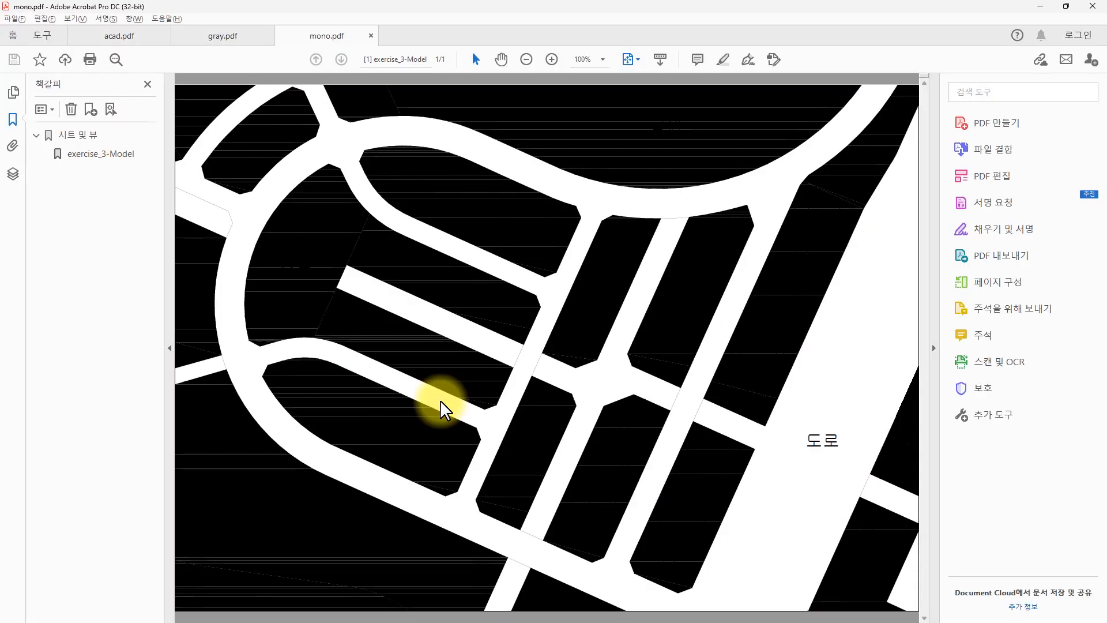
Compare the plotted colours of the site plan across acad.pdf, gray.pdf and mono.pdf.
left_click(120, 36)
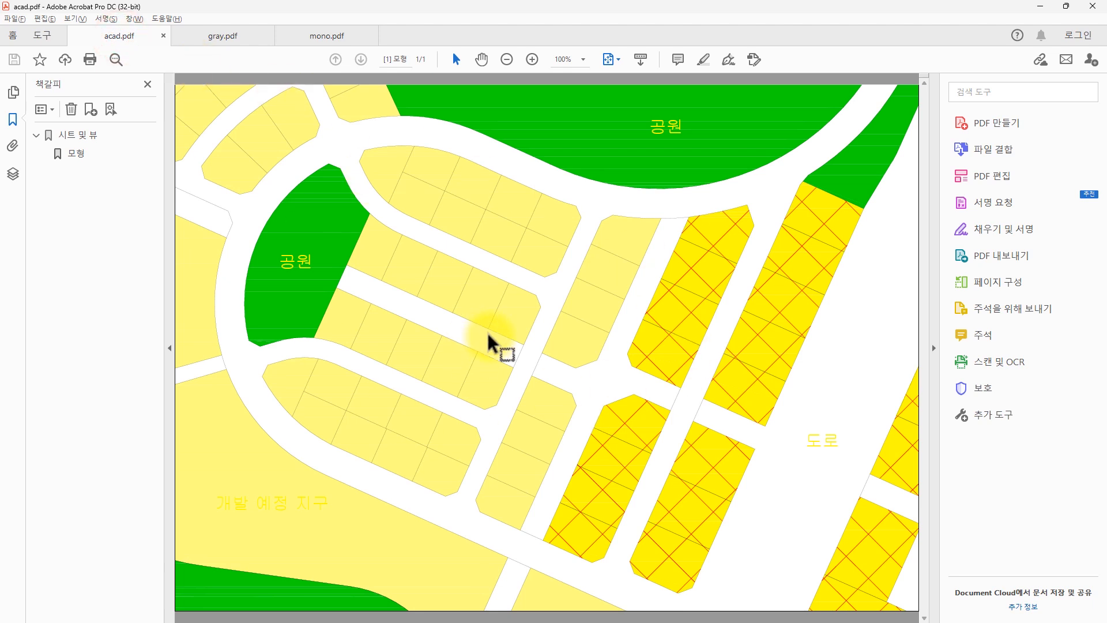
left_click(212, 37)
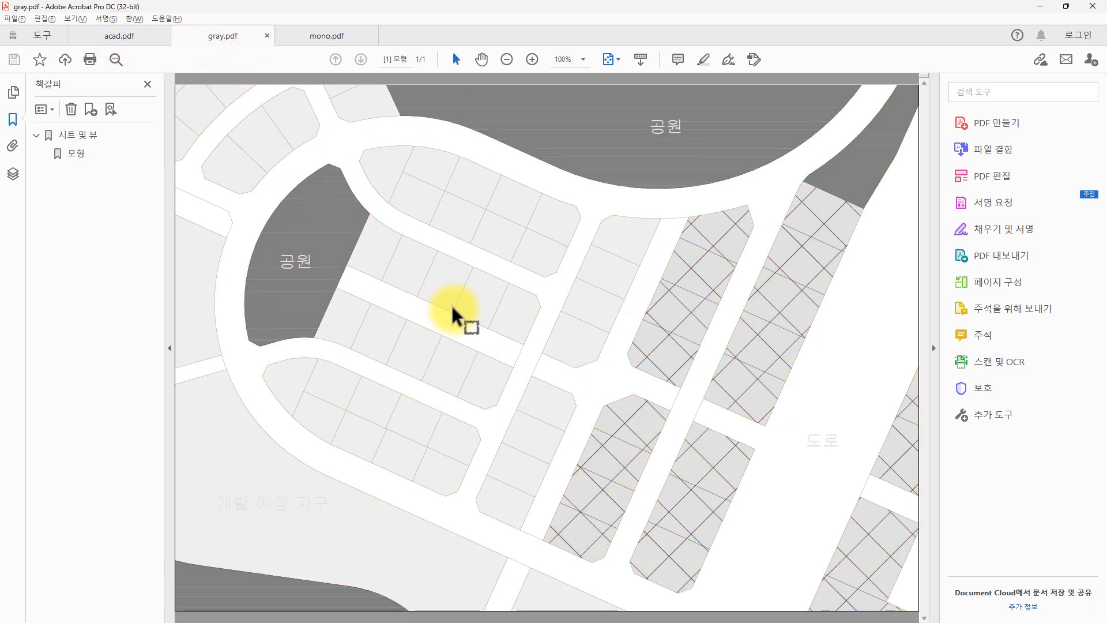
left_click(312, 46)
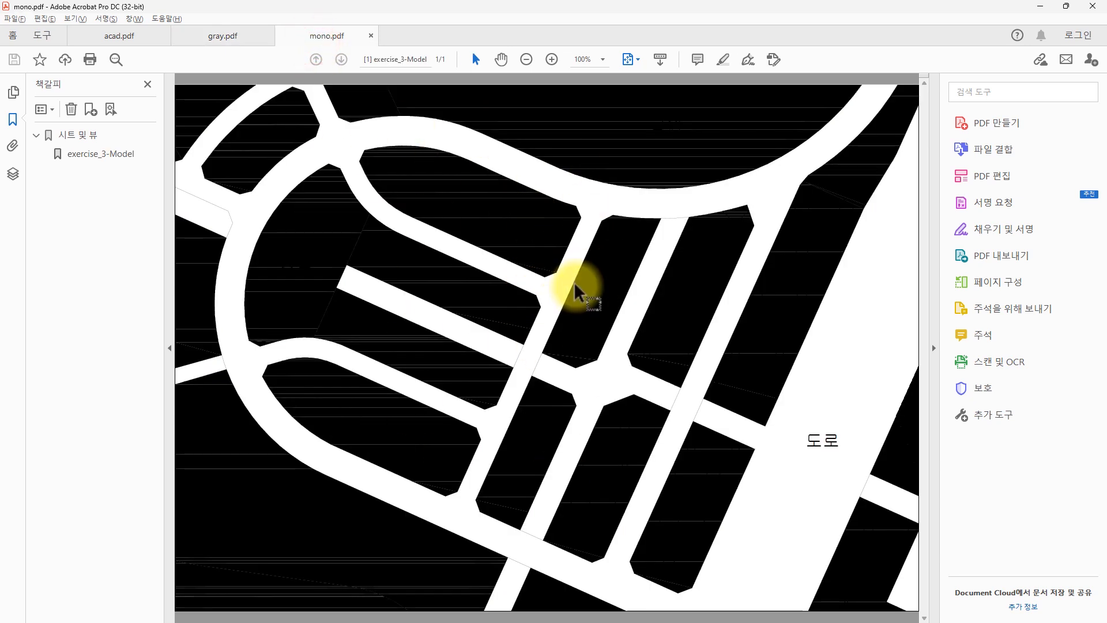
Compare the 공원 label in the small park between gray.pdf and mono.pdf by selecting its text, and return to gray.pdf.
left_click(227, 38)
double_click(285, 260)
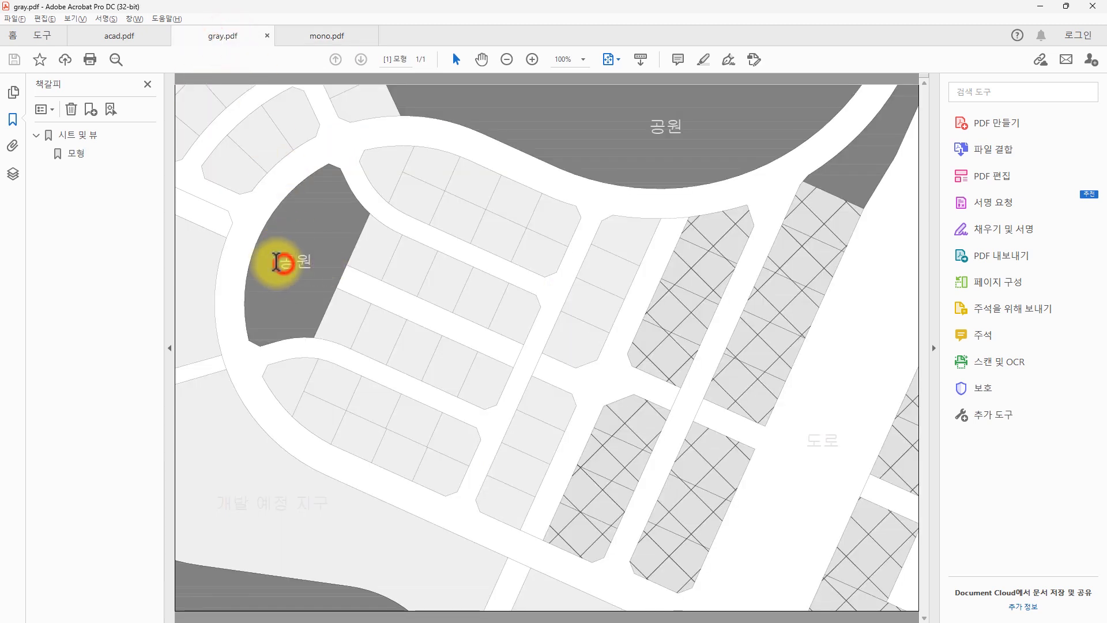
left_click(317, 36)
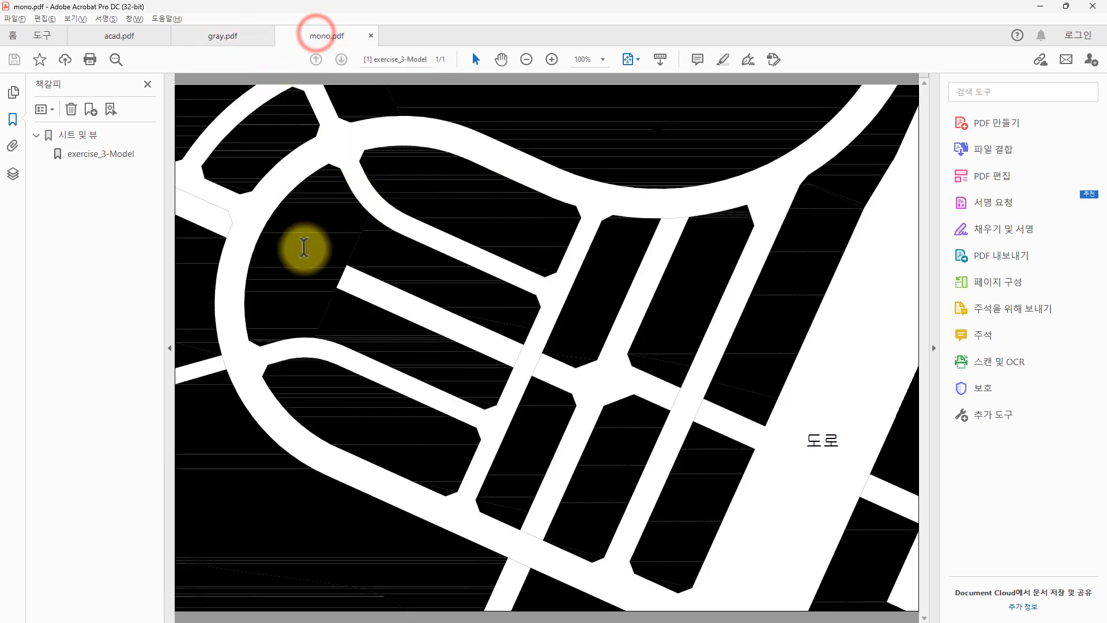
left_click(289, 266)
double_click(306, 263)
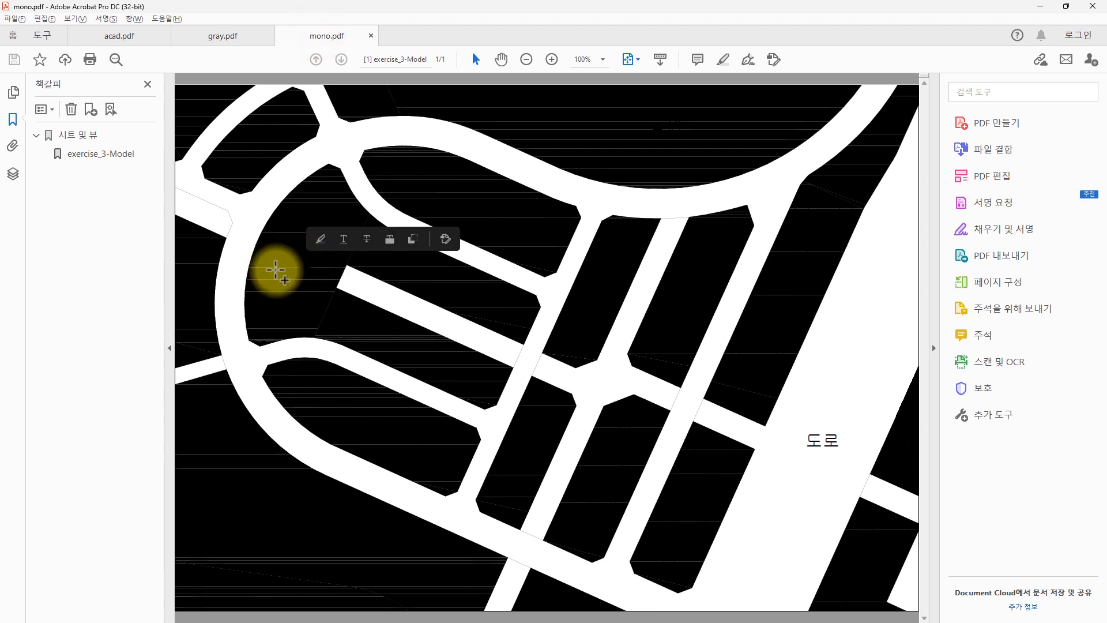
left_click(295, 271)
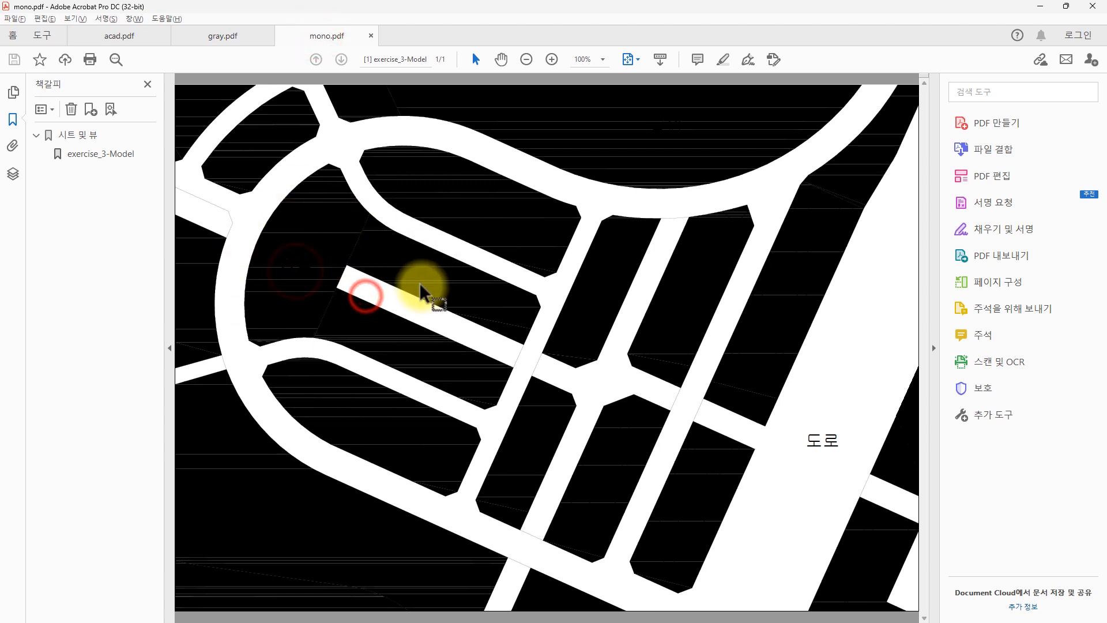
left_click(221, 36)
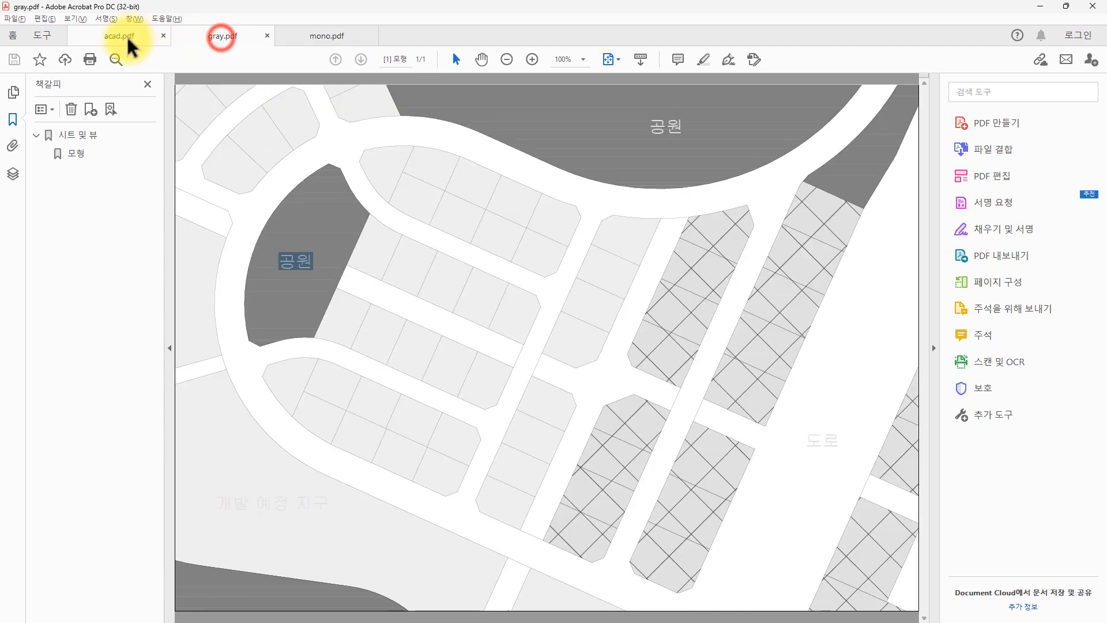
Compare the line and fill shades of the site plan across acad.pdf, gray.pdf and mono.pdf.
left_click(124, 36)
left_click(218, 36)
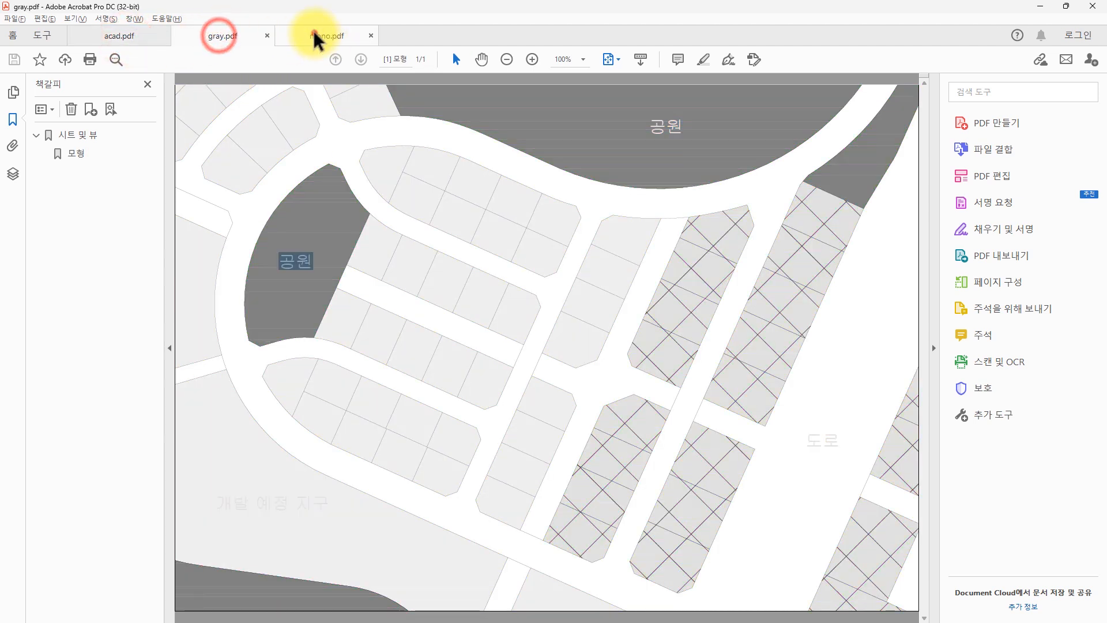
left_click(316, 35)
left_click(225, 37)
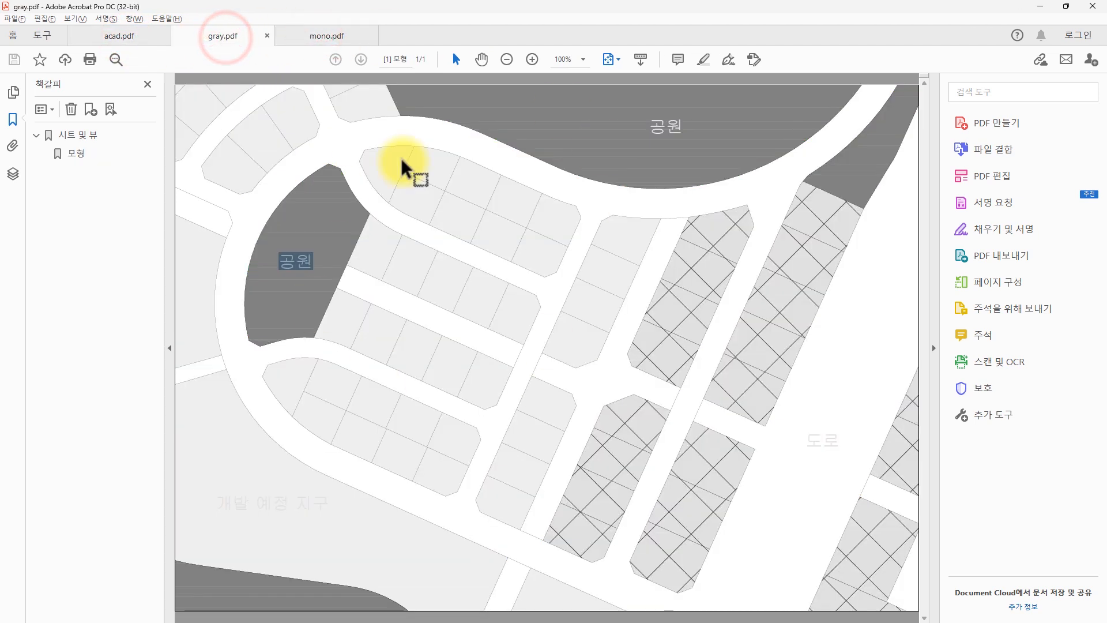
left_click(311, 37)
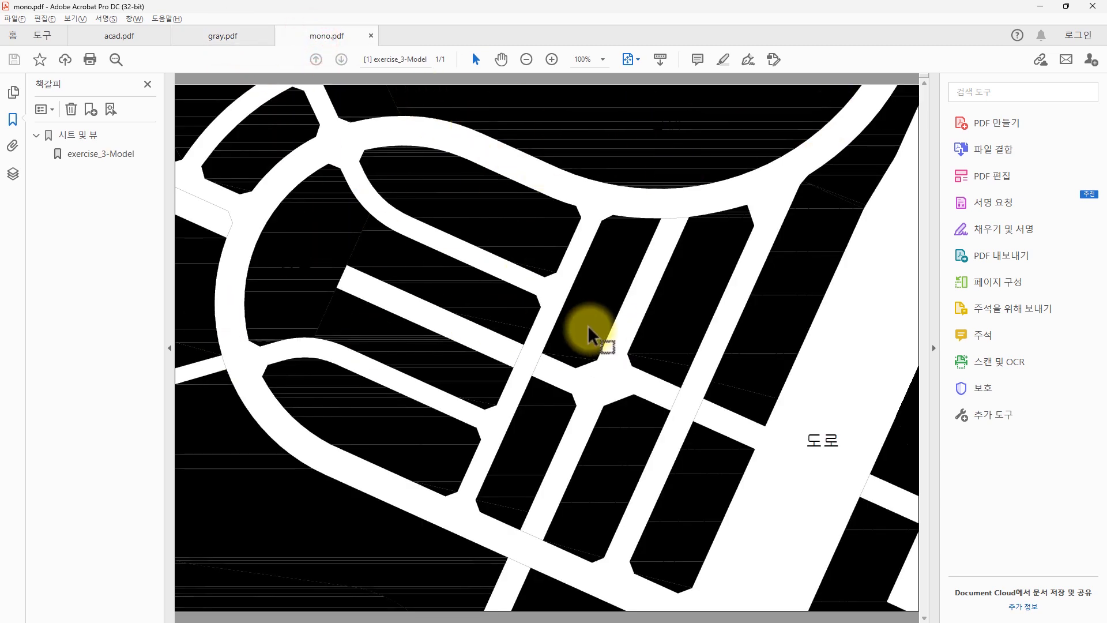
left_click(220, 41)
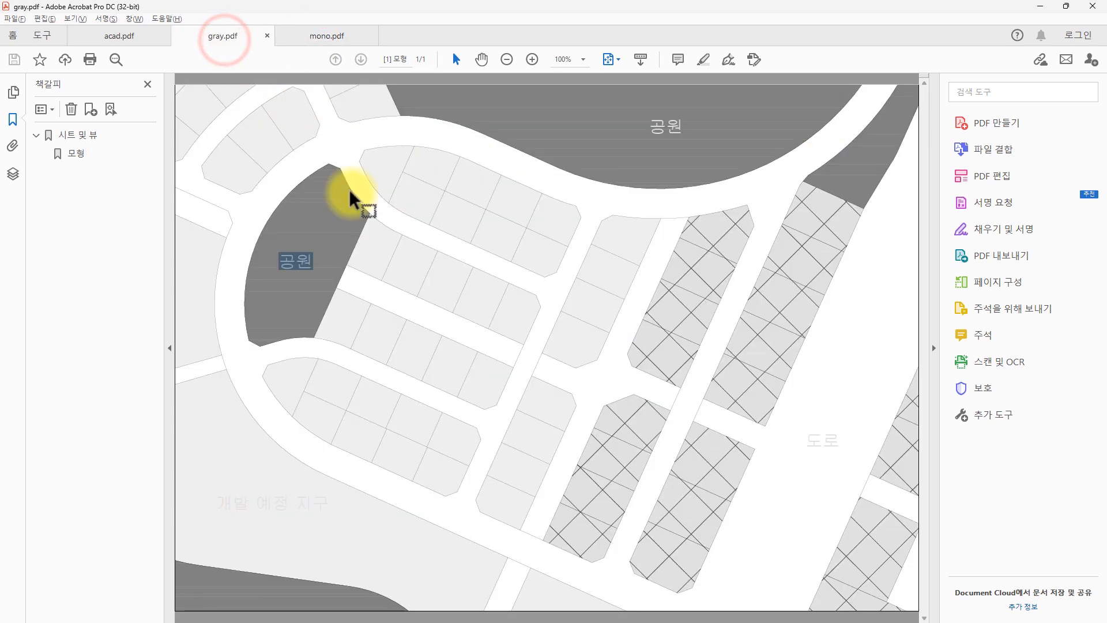
left_click(317, 36)
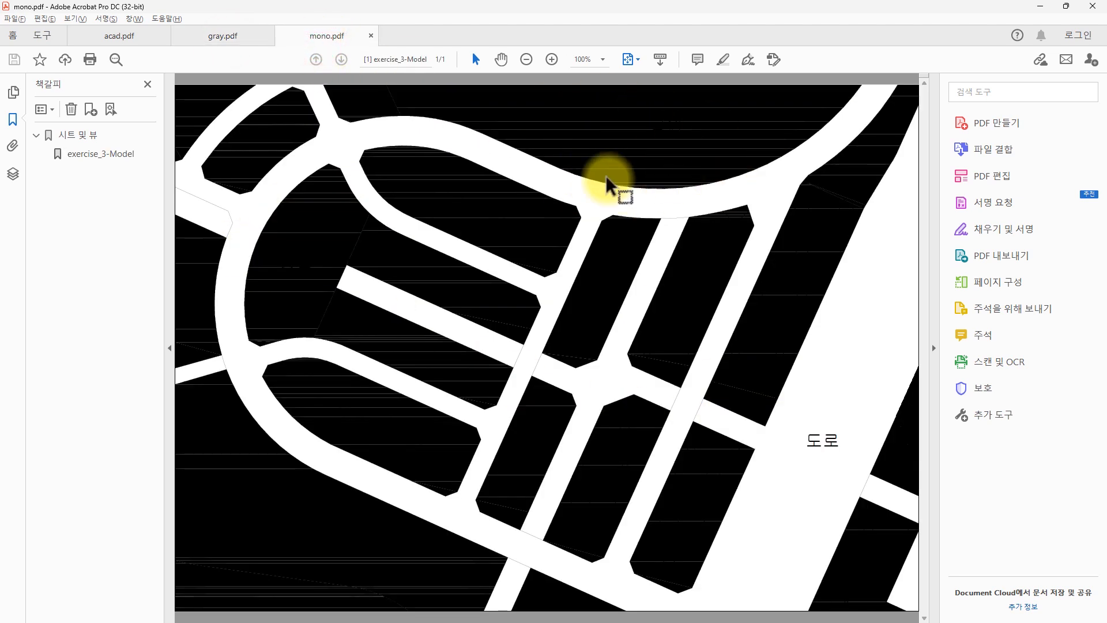
Inspect the solid fill of the small park in mono.pdf up close, then view the whole plan.
scroll(279, 241, "up", 6, "ctrl")
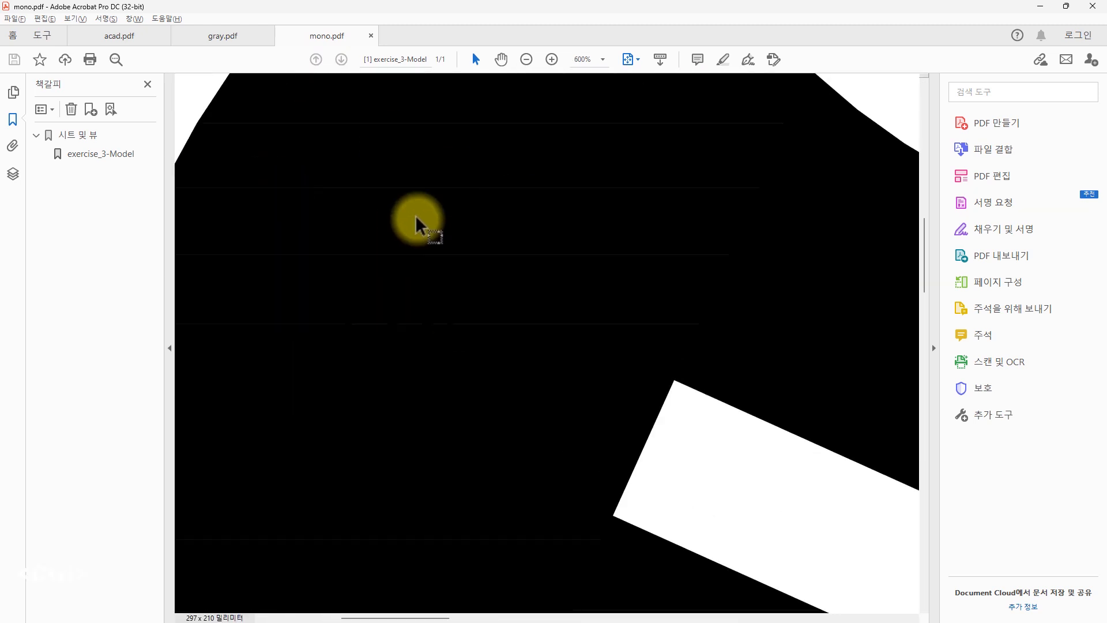
scroll(416, 220, "down", 5, "ctrl")
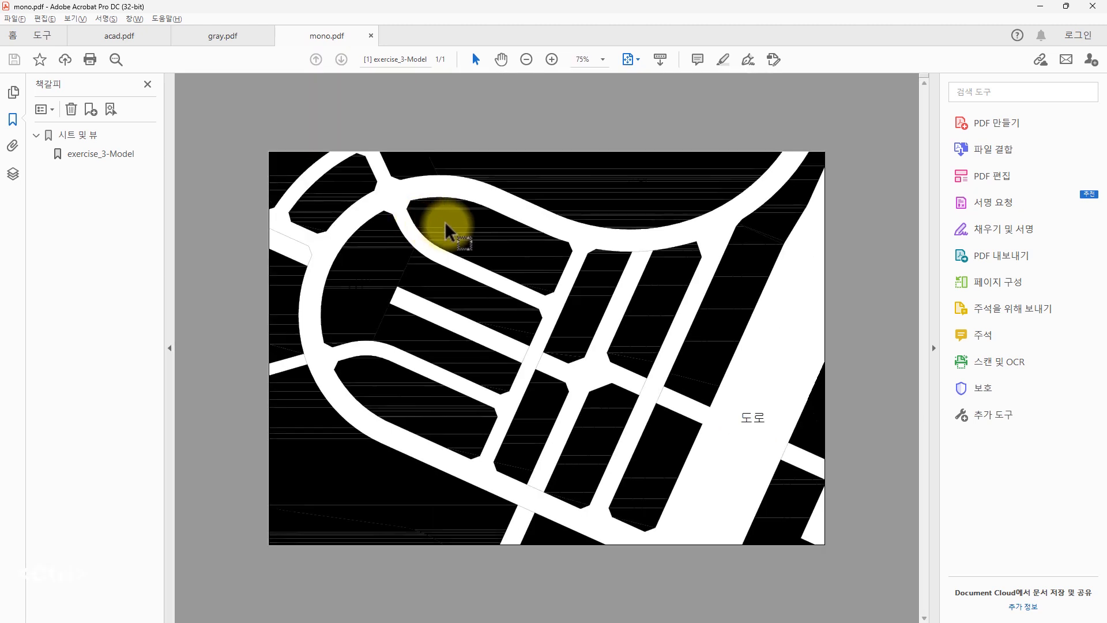
scroll(447, 227, "up", 2, "ctrl")
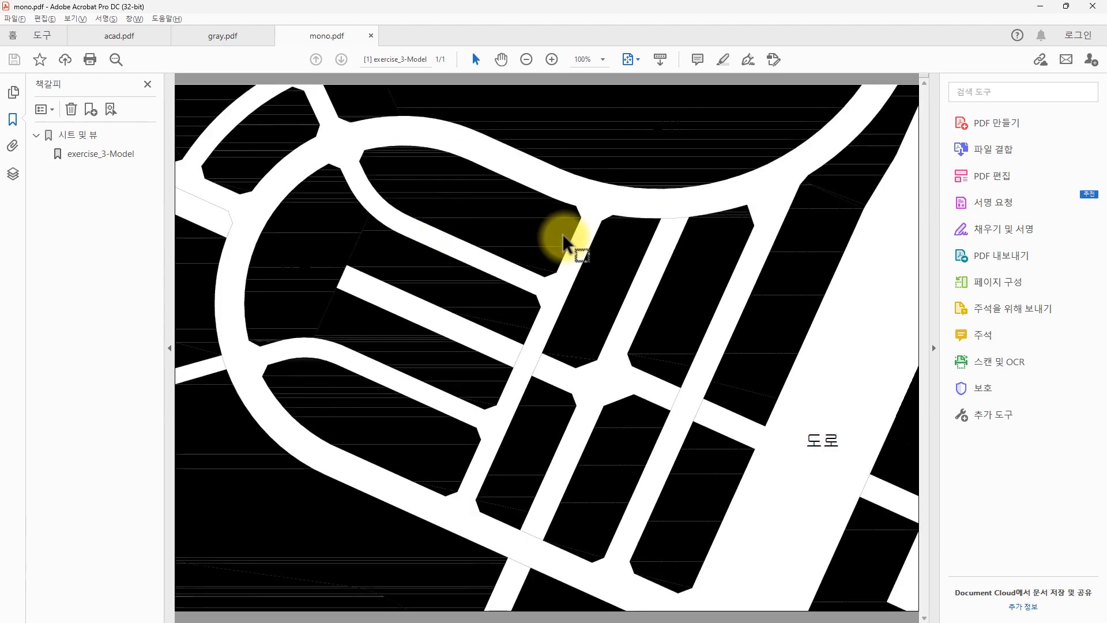
Switch to exercise_3.dwg in AutoCAD and cancel any active command.
key("alt+Tab")
key("alt+Tab")
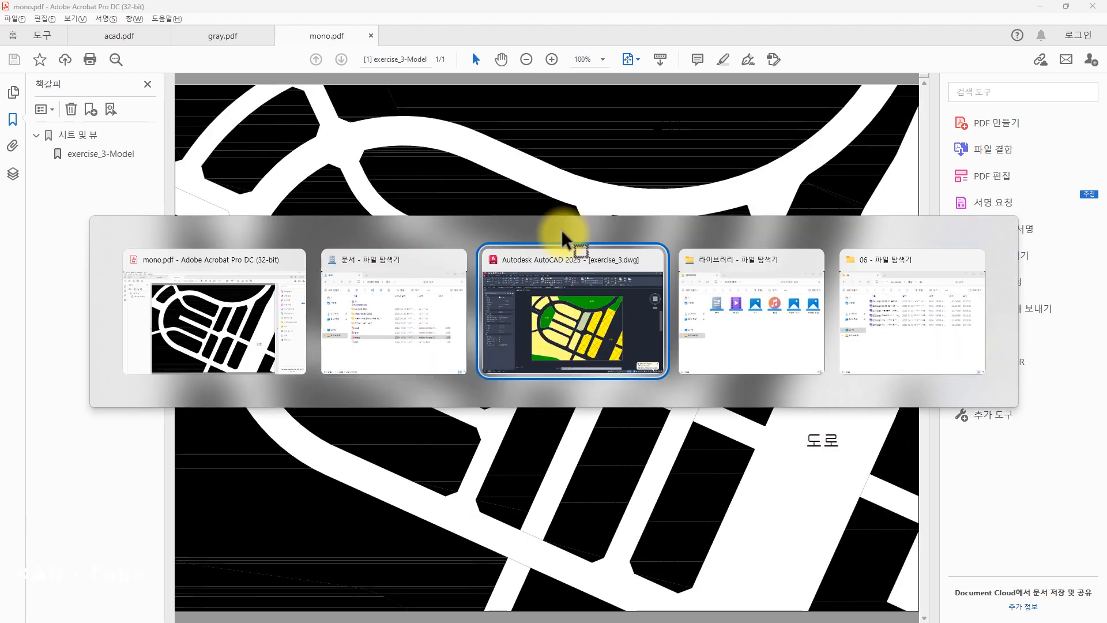
key("Escape")
key("Escape")
key("Escape")
key("Escape")
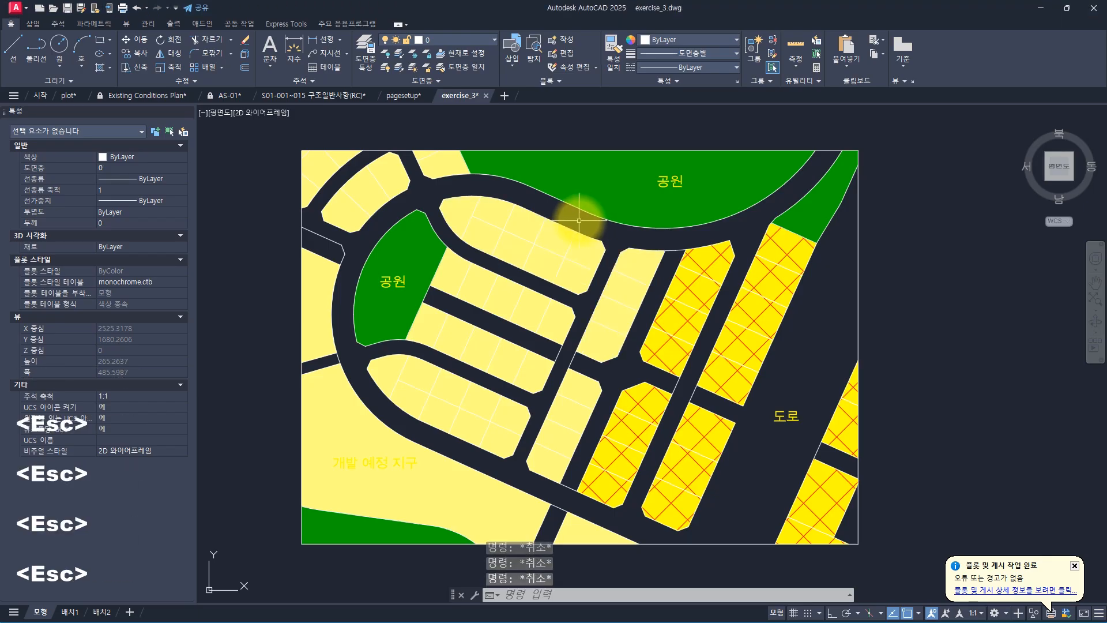
In the plot's PDF options, set merge control to 선 병합, enable 뷰어에 결과 표시, and accept the printer configuration change.
key("ctrl+p")
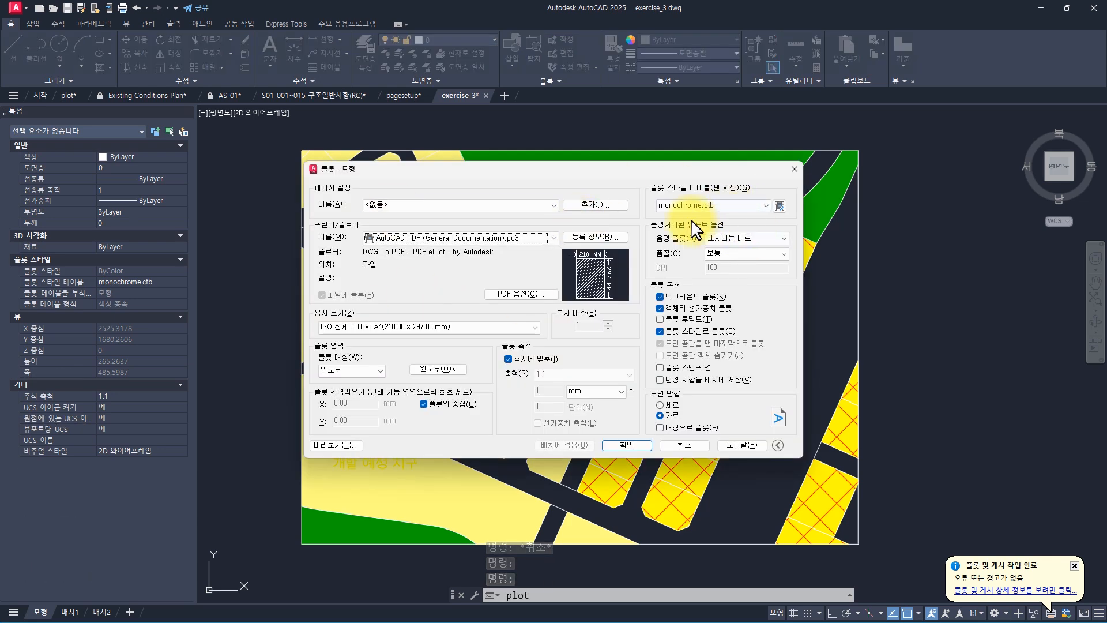
left_click(507, 293)
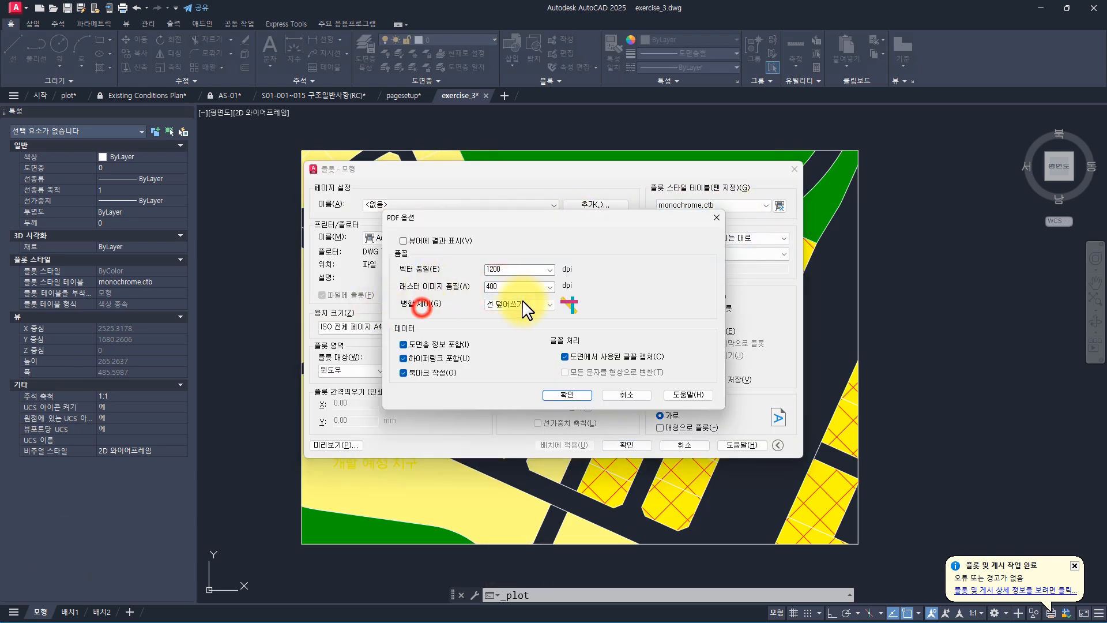
left_click(520, 304)
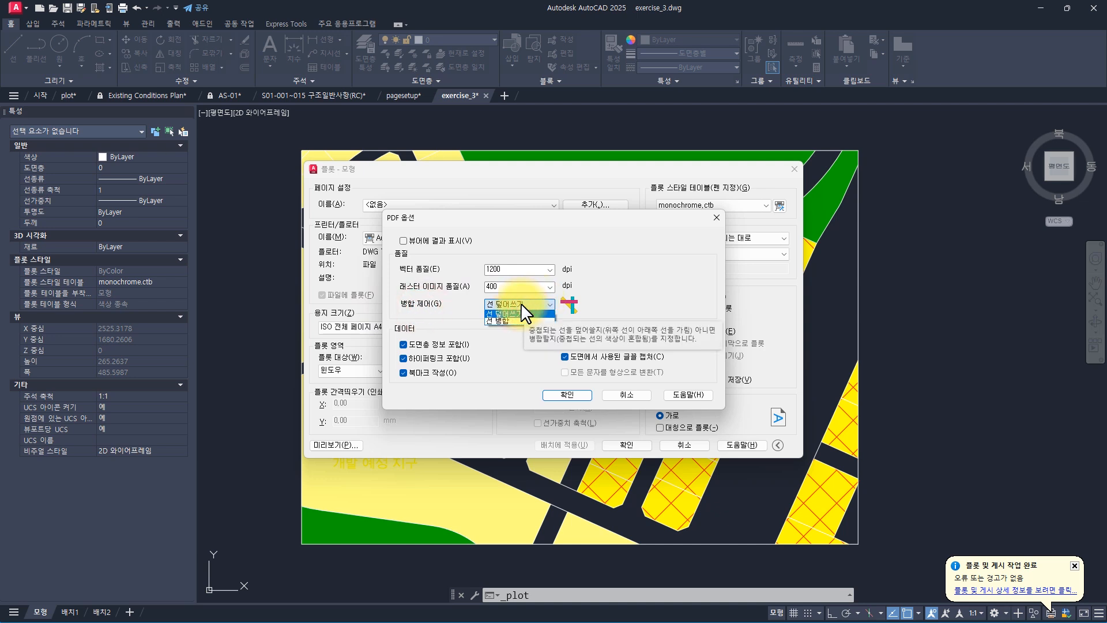
left_click(493, 320)
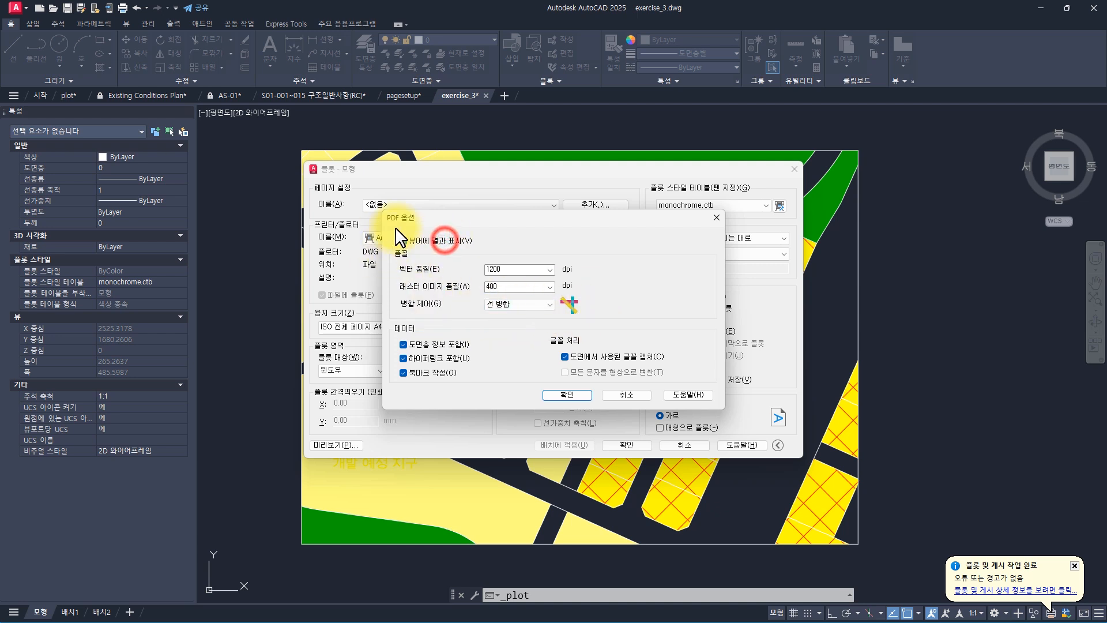
left_click(403, 240)
left_click(567, 394)
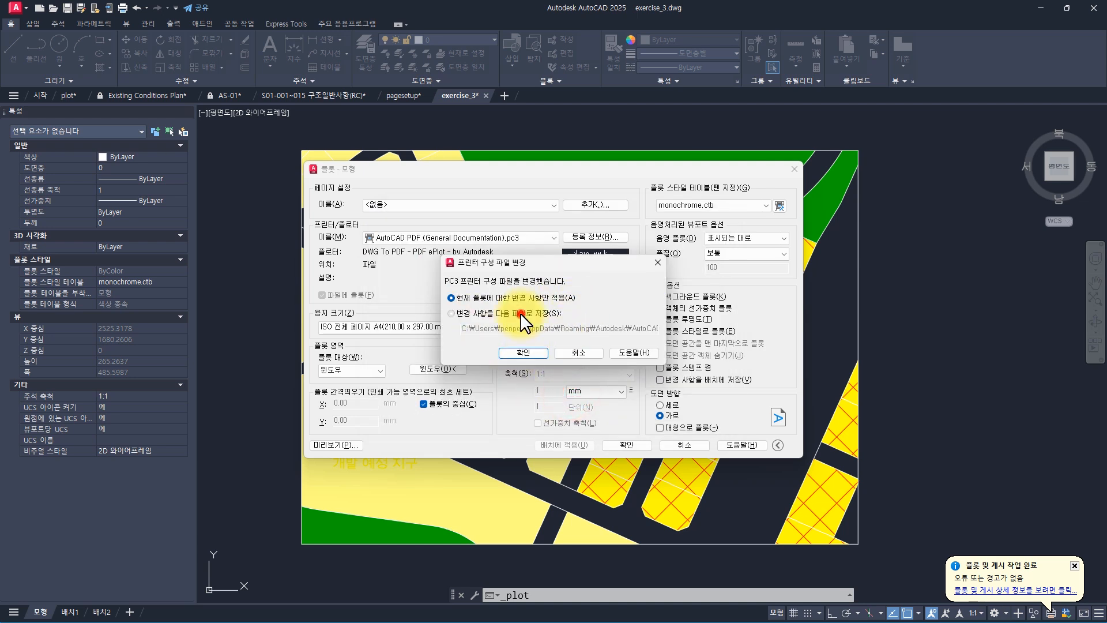
left_click(511, 352)
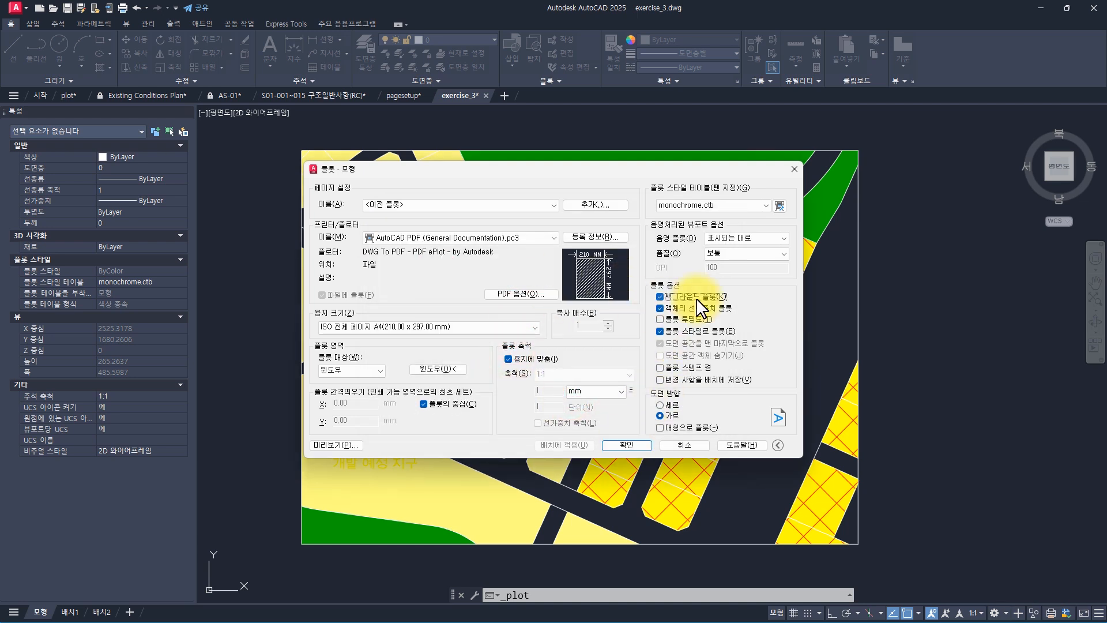
Plot the drawing to a PDF file named mono2 with background plotting turned off, and dismiss the plot message.
left_click(623, 445)
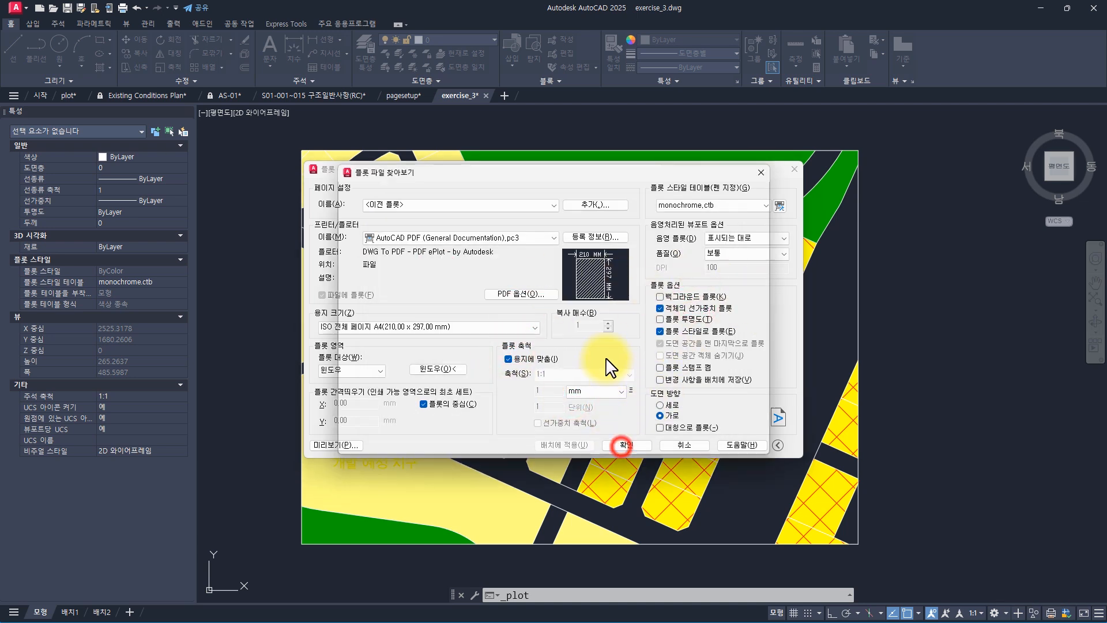
type("mono2")
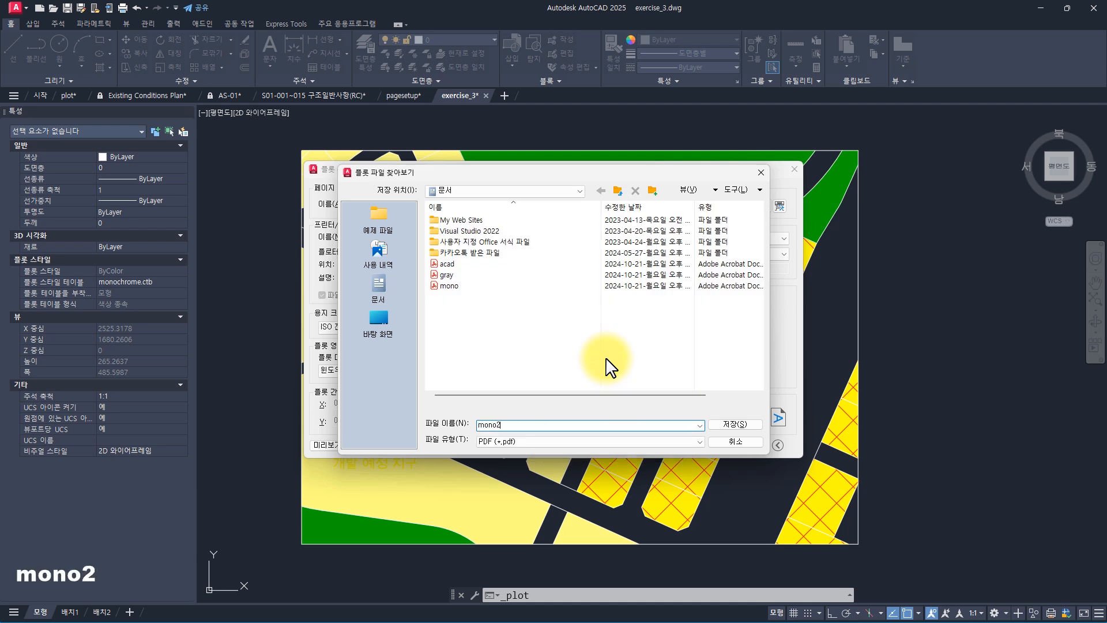
key("Return")
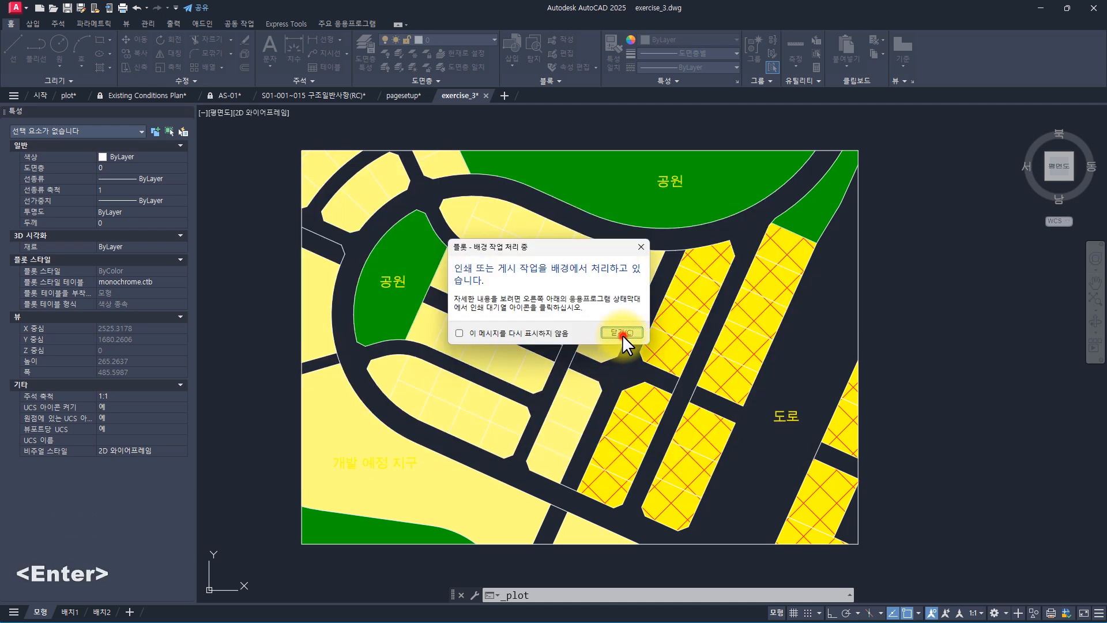
left_click(622, 334)
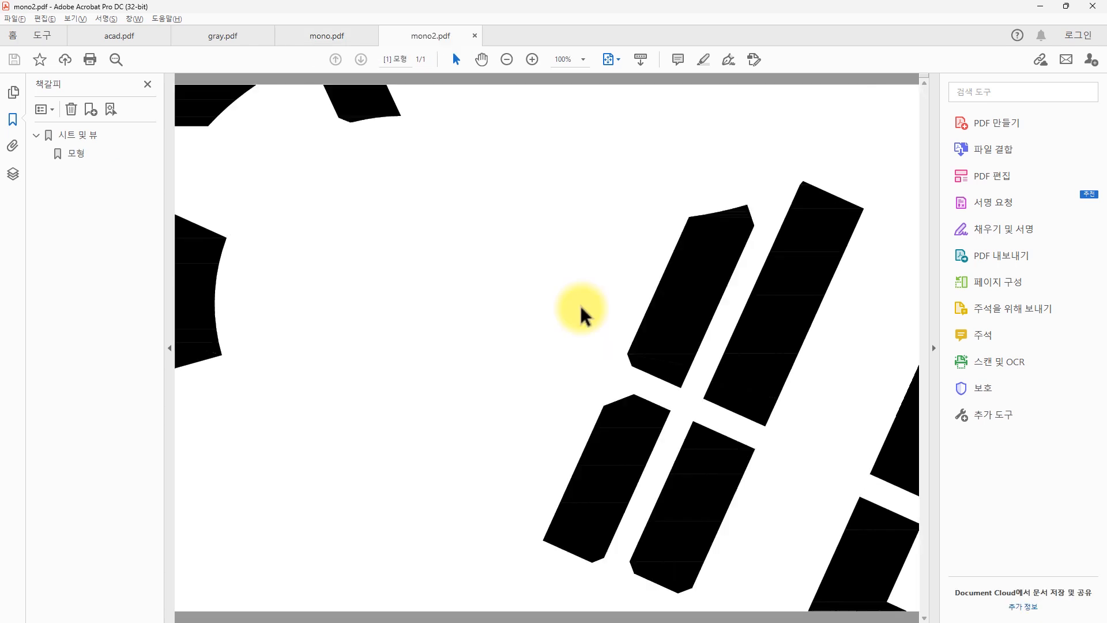
Compare the filled areas and lines of the site plan between mono2.pdf and mono.pdf at the same zoom level.
scroll(537, 244, "down", 2, "ctrl")
scroll(537, 244, "up", 2, "ctrl")
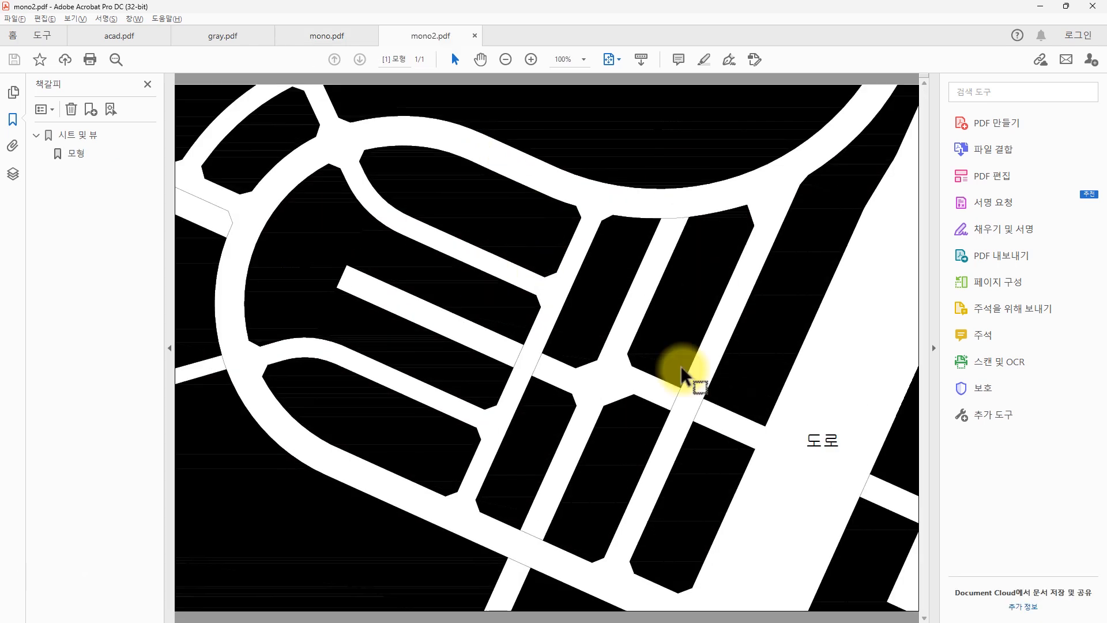
left_click(325, 39)
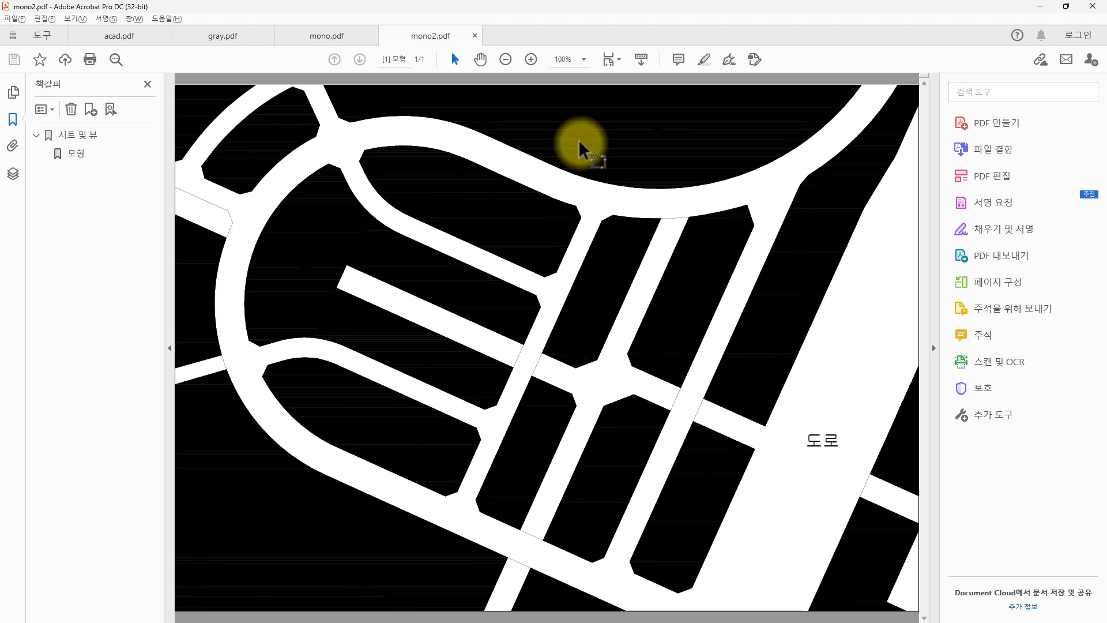
scroll(612, 180, "down", 1, "ctrl")
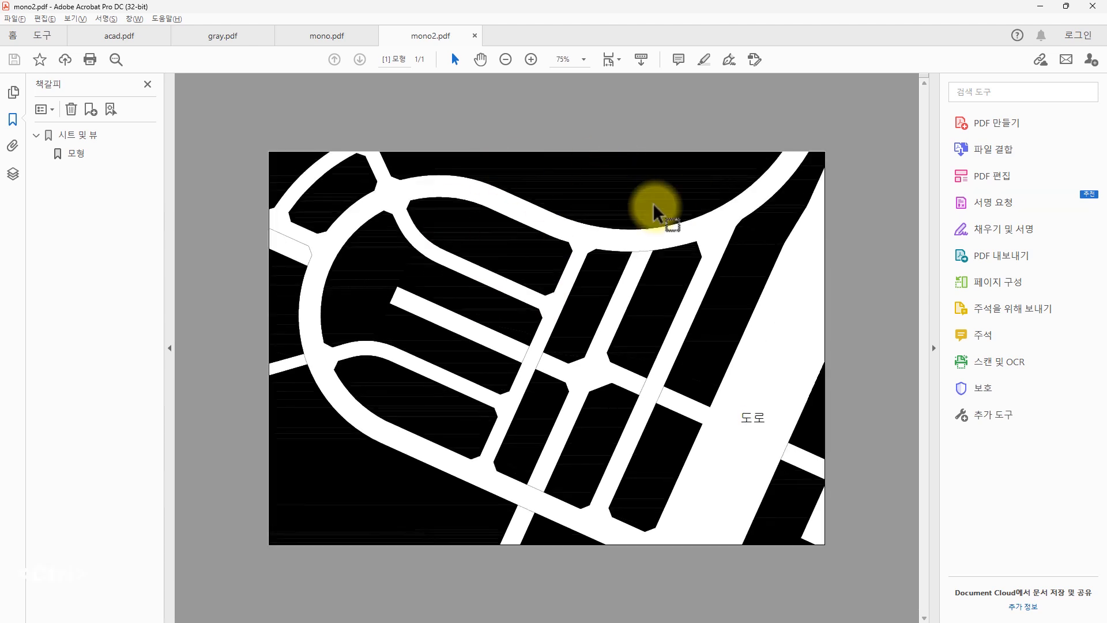
left_click_drag(347, 36, 388, 199)
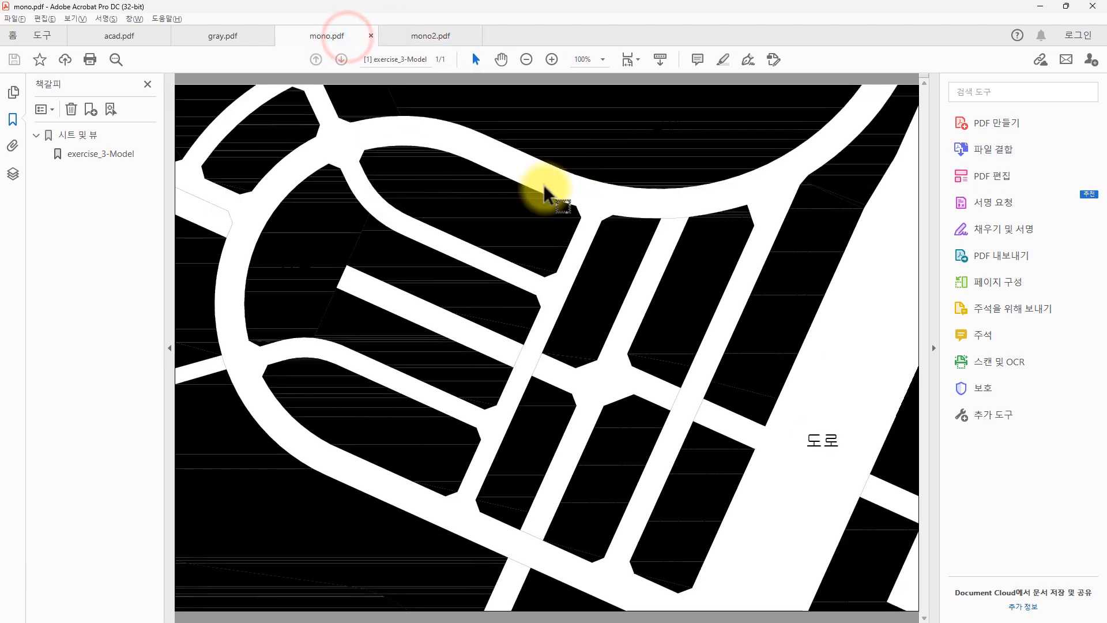
scroll(544, 185, "down", 1, "ctrl")
left_click(422, 41)
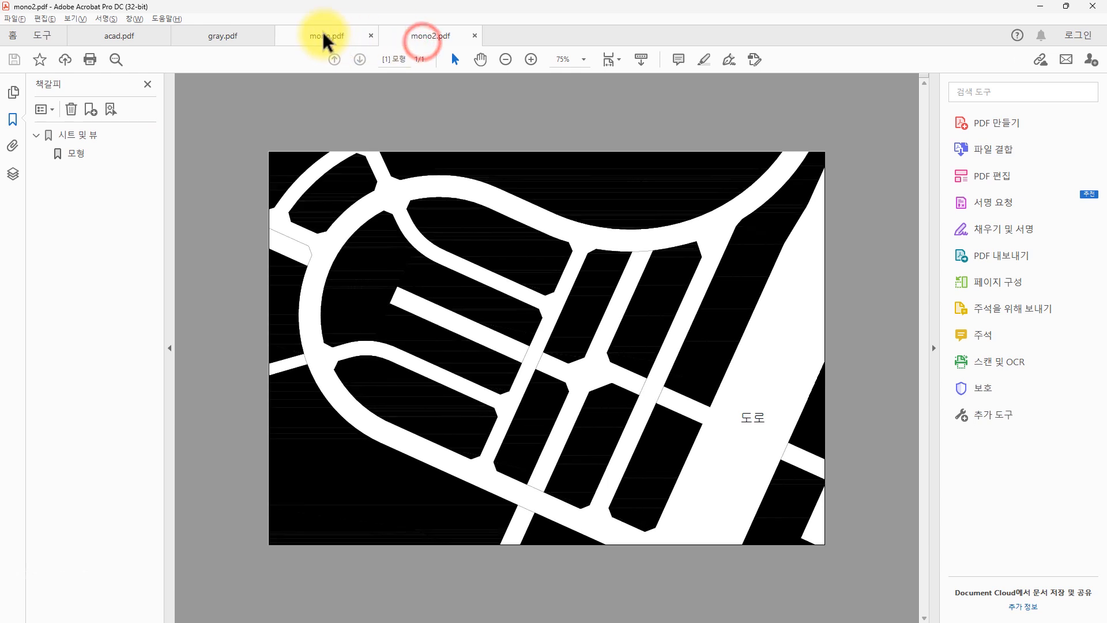
left_click_drag(325, 35, 531, 355)
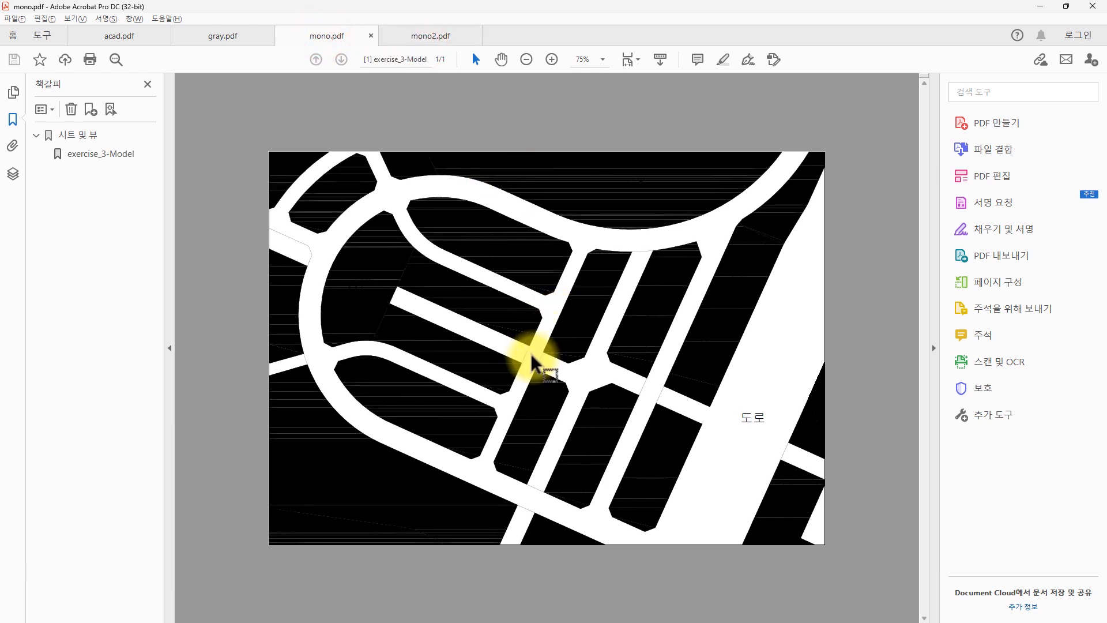